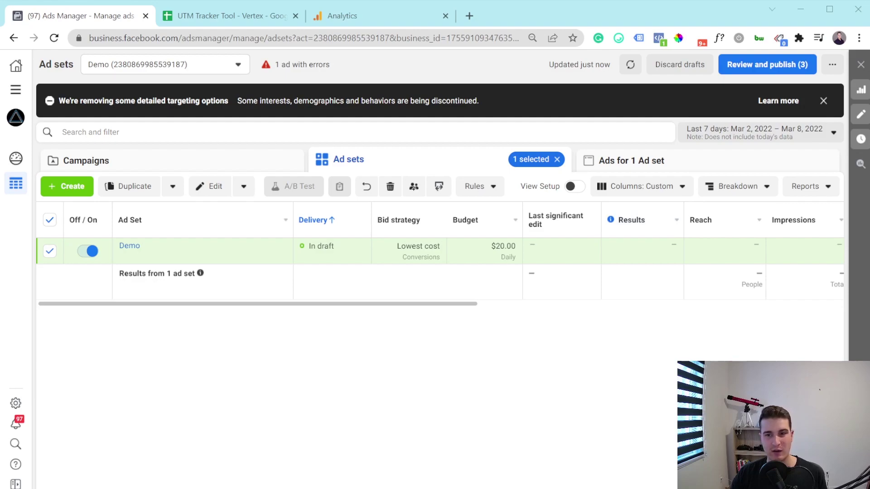
Open the Demo Ad of the selected ad set for editing and open the URL parameter builder for its website destination.
{"action": "left_click", "coordinate": [693, 165]}
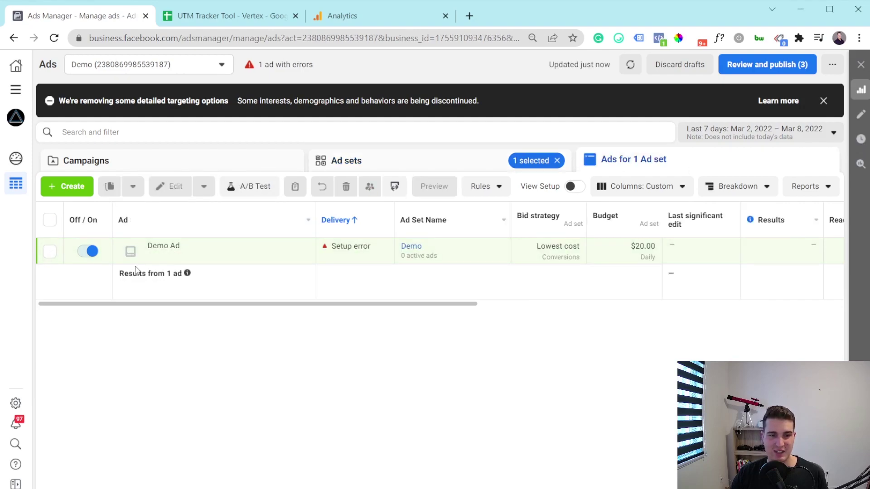
{"action": "left_click", "coordinate": [211, 256]}
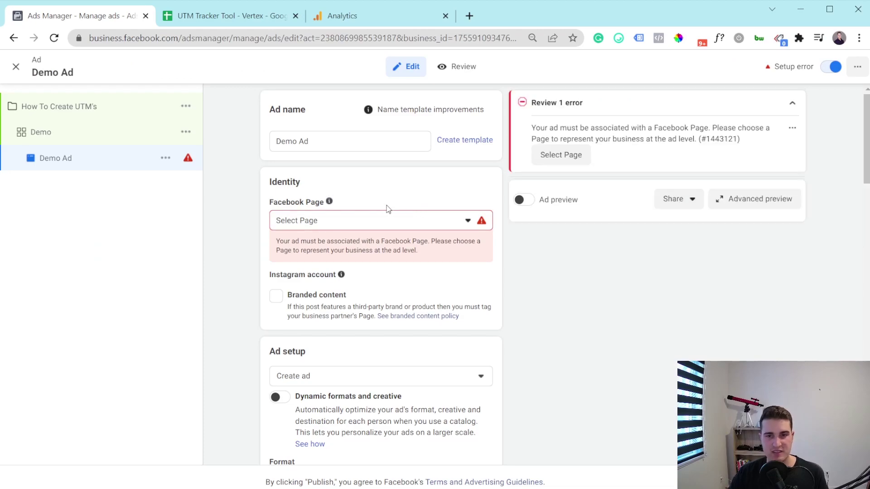
{"action": "scroll", "coordinate": [358, 219], "scroll_direction": "down", "scroll_amount": 1}
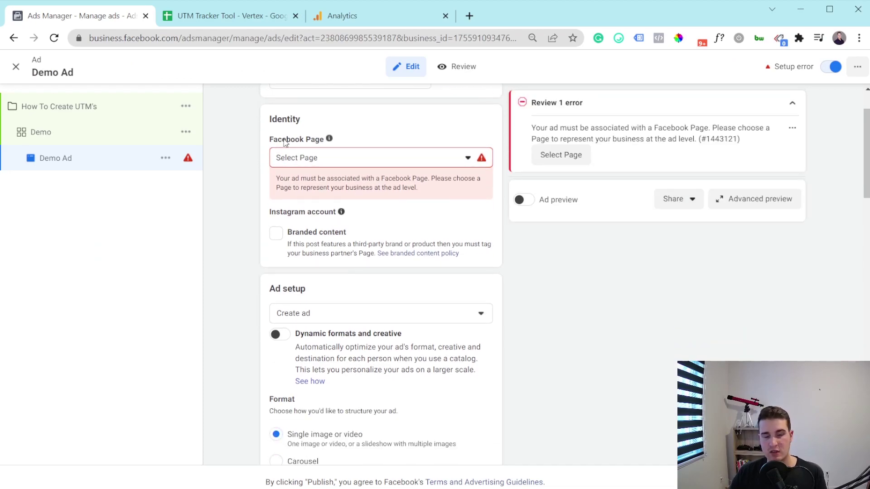
{"action": "scroll", "coordinate": [321, 252], "scroll_direction": "down", "scroll_amount": 7}
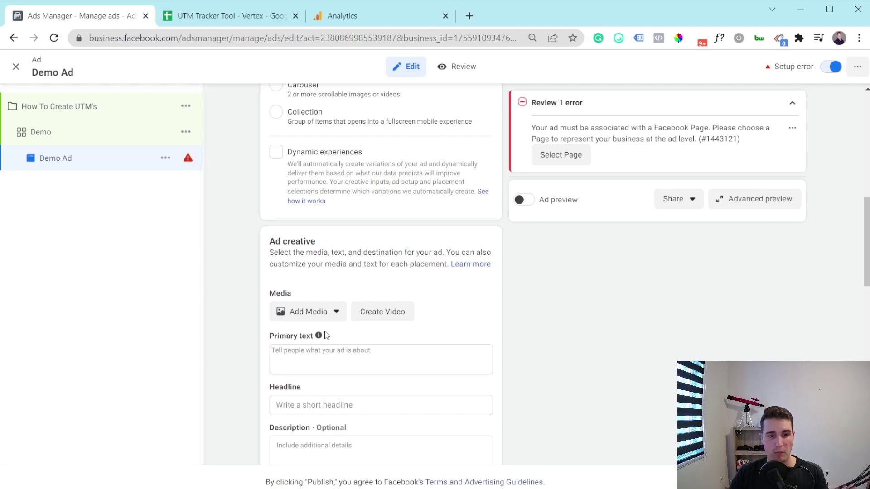
{"action": "scroll", "coordinate": [325, 335], "scroll_direction": "down", "scroll_amount": 3}
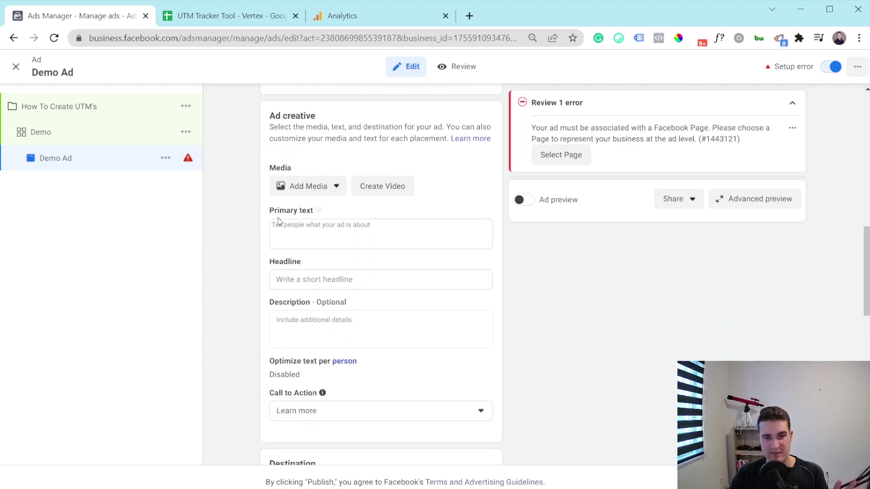
{"action": "scroll", "coordinate": [245, 384], "scroll_direction": "down", "scroll_amount": 4}
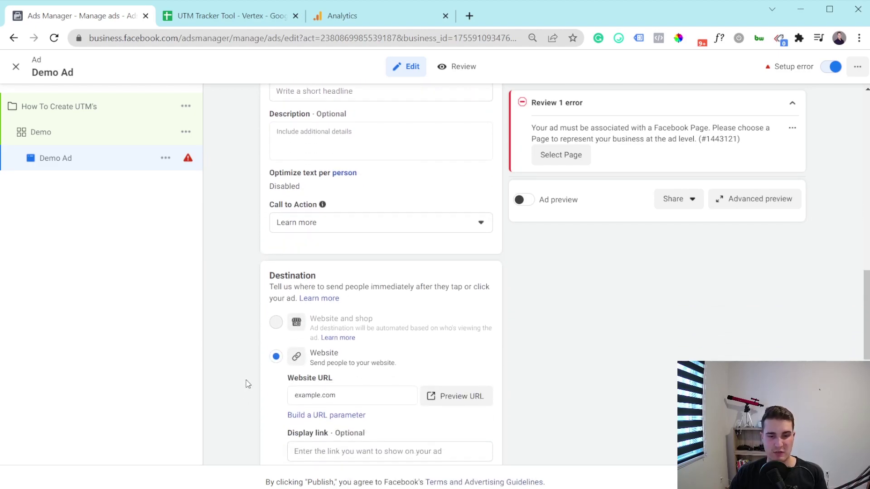
{"action": "scroll", "coordinate": [248, 384], "scroll_direction": "down", "scroll_amount": 1}
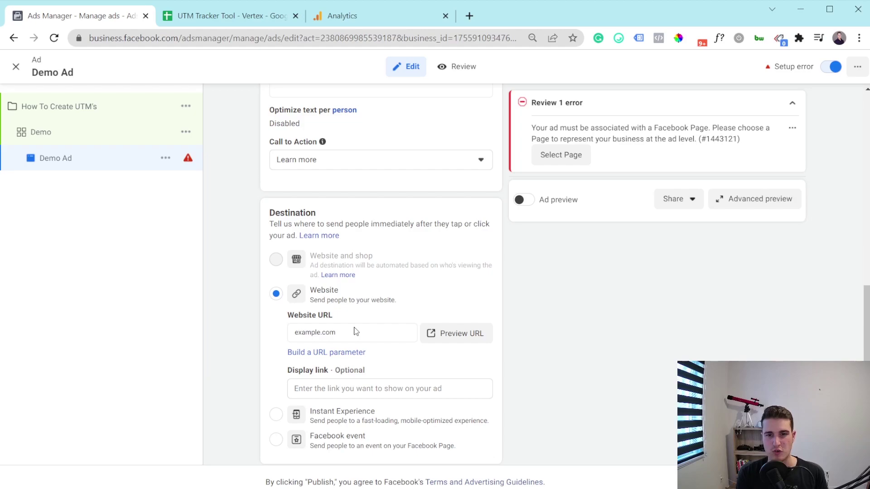
{"action": "left_click", "coordinate": [316, 354]}
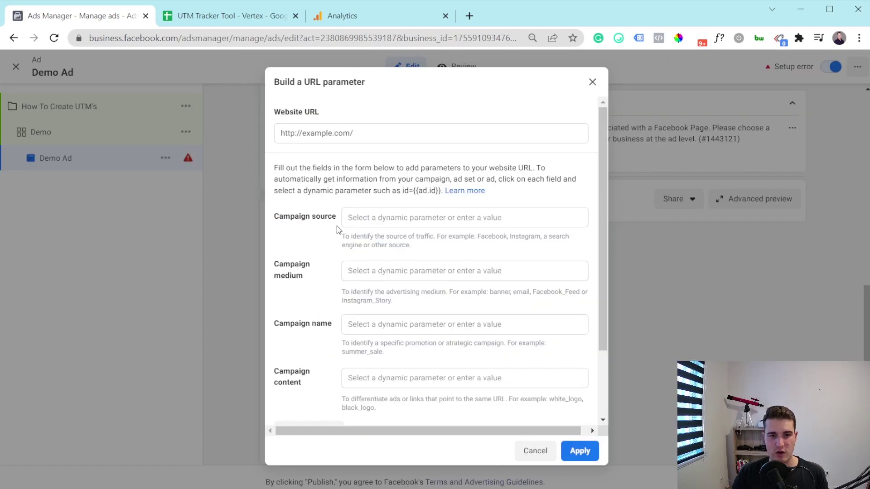
Set the campaign source parameter to Facebook_Ad.
{"action": "left_click", "coordinate": [360, 219]}
{"action": "left_click", "coordinate": [351, 206]}
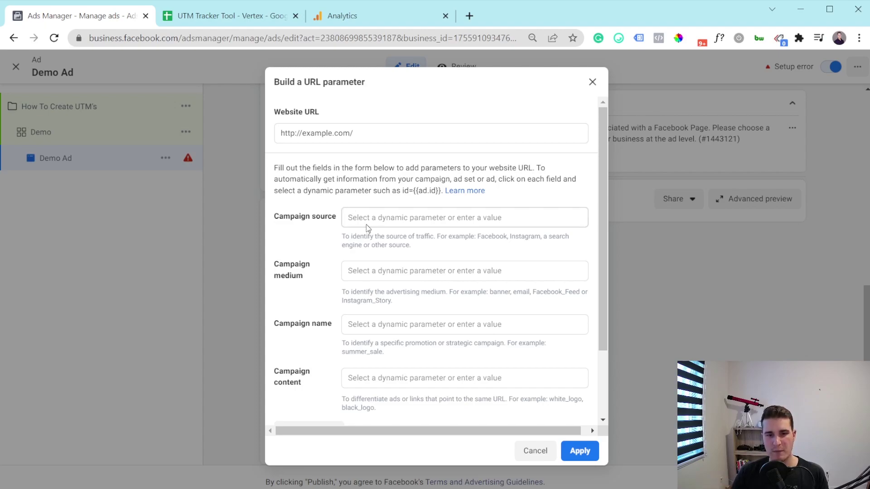
{"action": "left_click", "coordinate": [351, 217]}
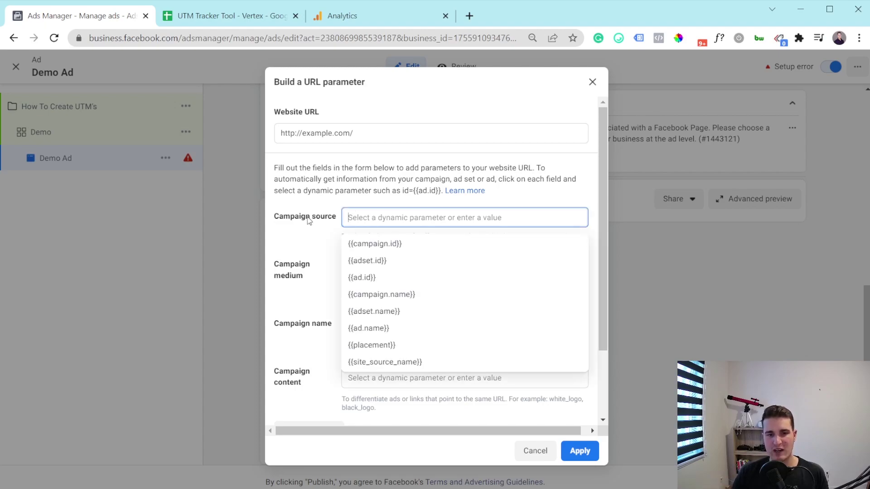
{"action": "left_click", "coordinate": [367, 202]}
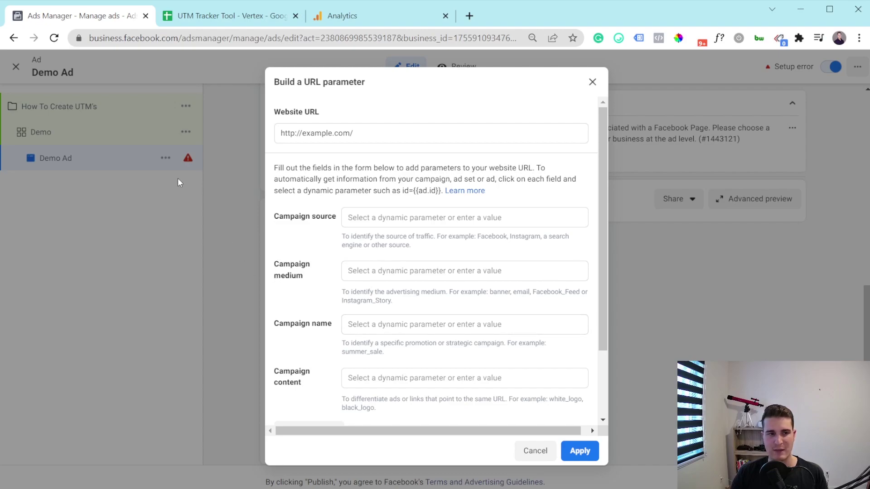
{"action": "scroll", "coordinate": [283, 337], "scroll_direction": "down", "scroll_amount": 2}
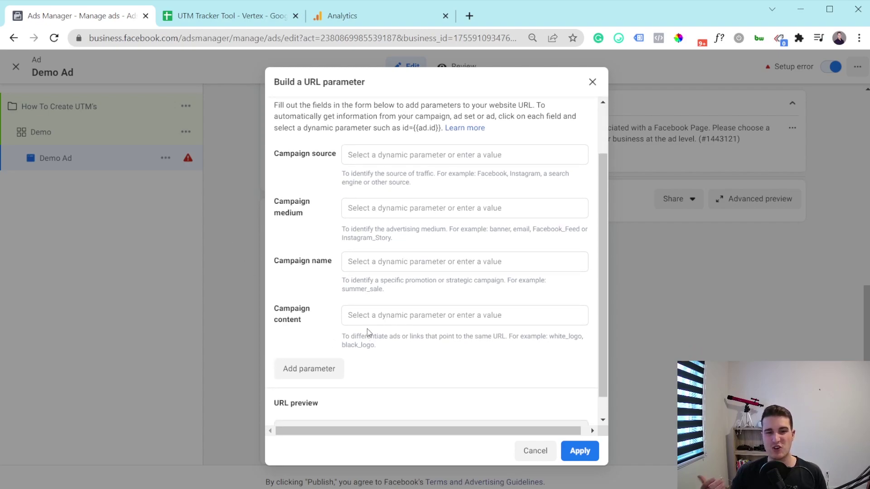
{"action": "left_click", "coordinate": [349, 161]}
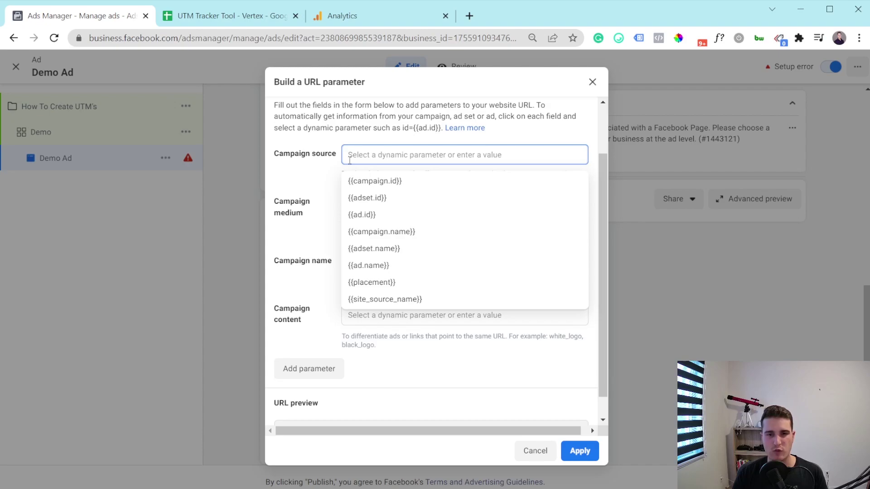
{"action": "type", "text": "Face"}
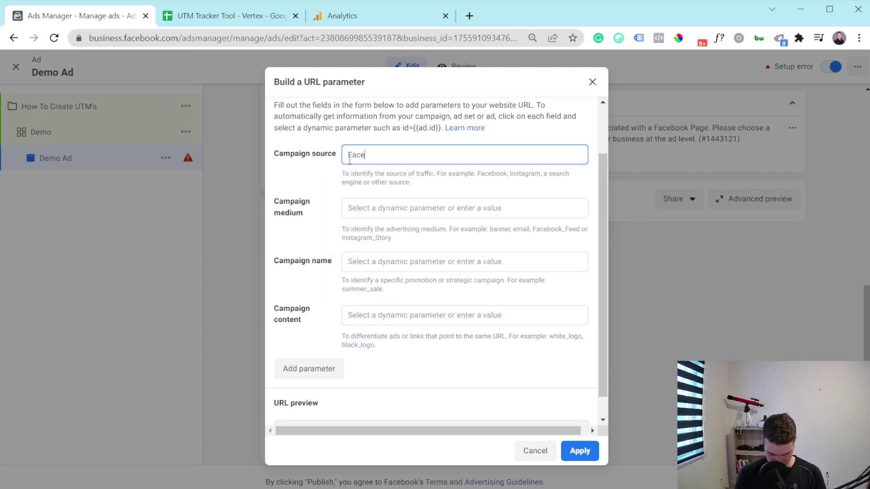
{"action": "type", "text": "book_Ad"}
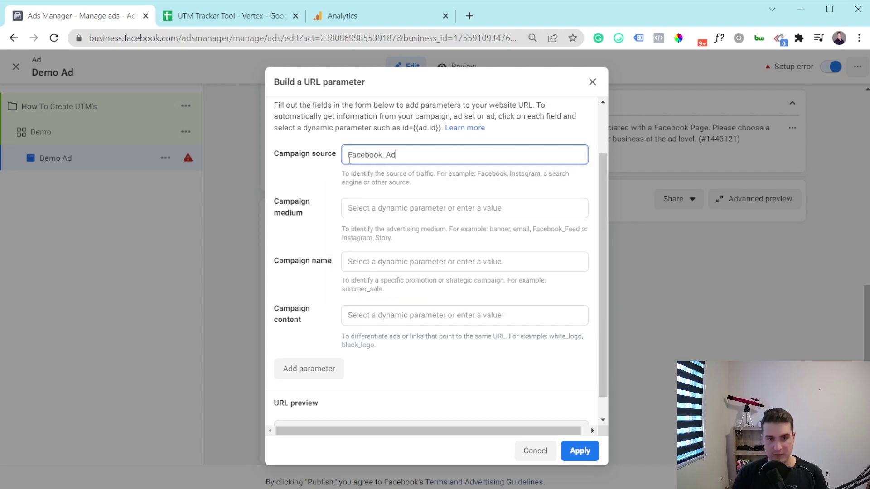
Set the campaign medium to the dynamic parameter {{adset.name}} and the campaign name to {{campaign.name}}.
{"action": "left_click", "coordinate": [364, 208]}
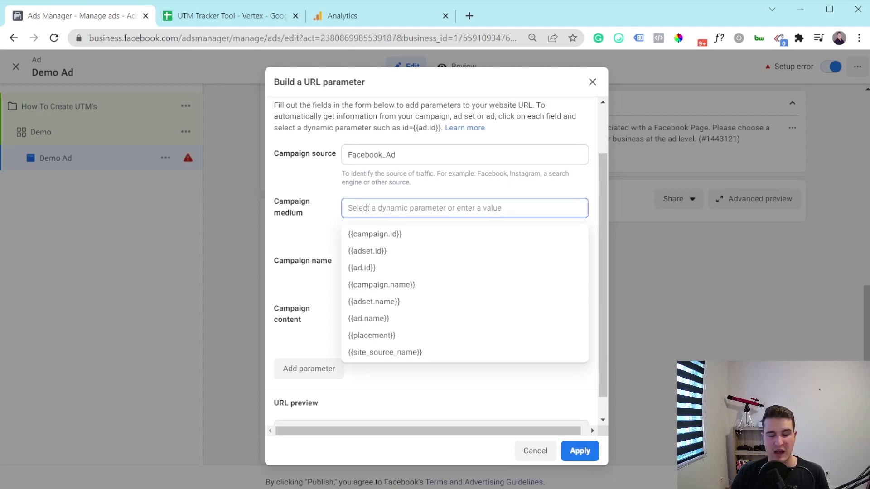
{"action": "left_click", "coordinate": [398, 303]}
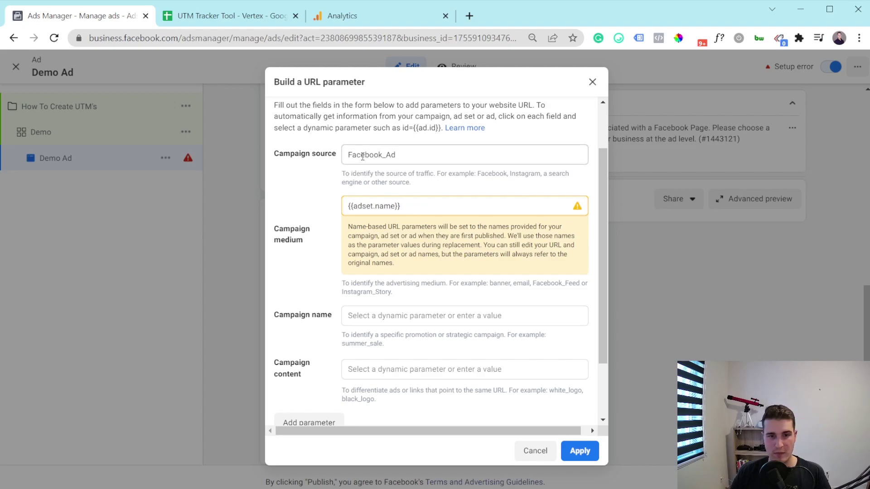
{"action": "scroll", "coordinate": [396, 218], "scroll_direction": "down", "scroll_amount": 2}
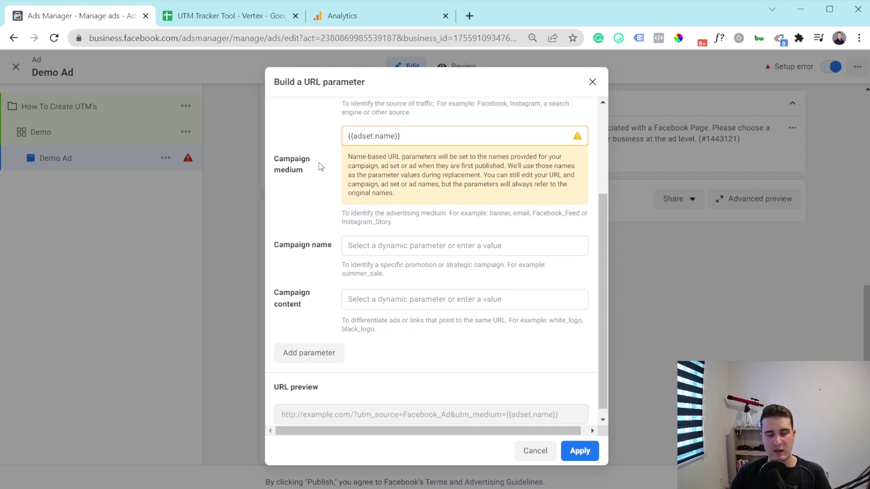
{"action": "scroll", "coordinate": [344, 204], "scroll_direction": "up", "scroll_amount": 2}
{"action": "scroll", "coordinate": [364, 213], "scroll_direction": "down", "scroll_amount": 2}
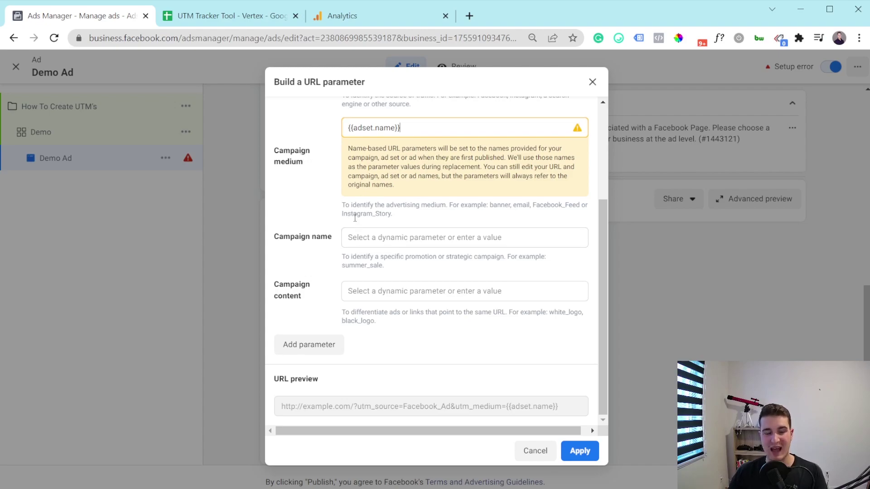
{"action": "left_click", "coordinate": [364, 241]}
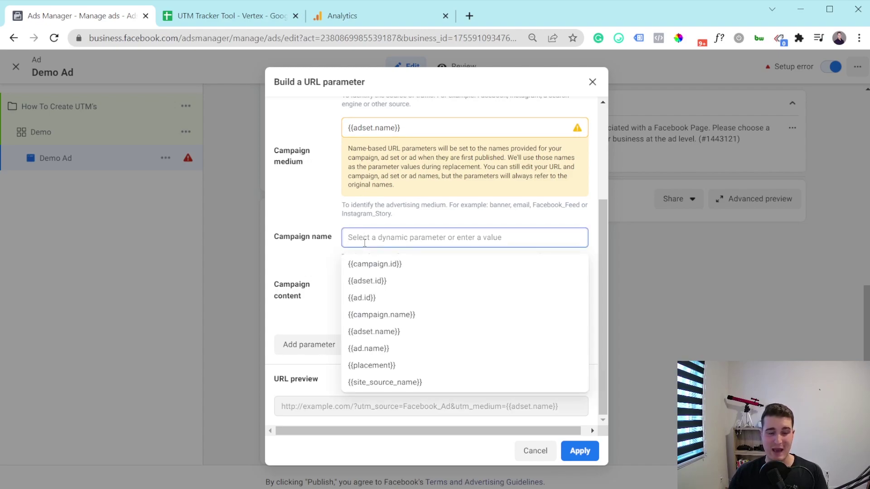
{"action": "left_click", "coordinate": [405, 315]}
Set the campaign content to the dynamic parameter {{ad.name}} and apply the parameters to the ad's website URL.
{"action": "left_click", "coordinate": [371, 350]}
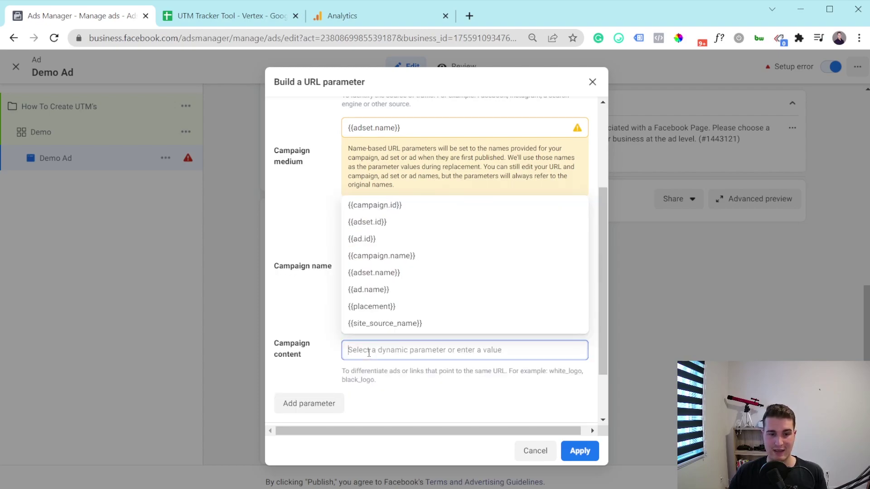
{"action": "left_click", "coordinate": [385, 291]}
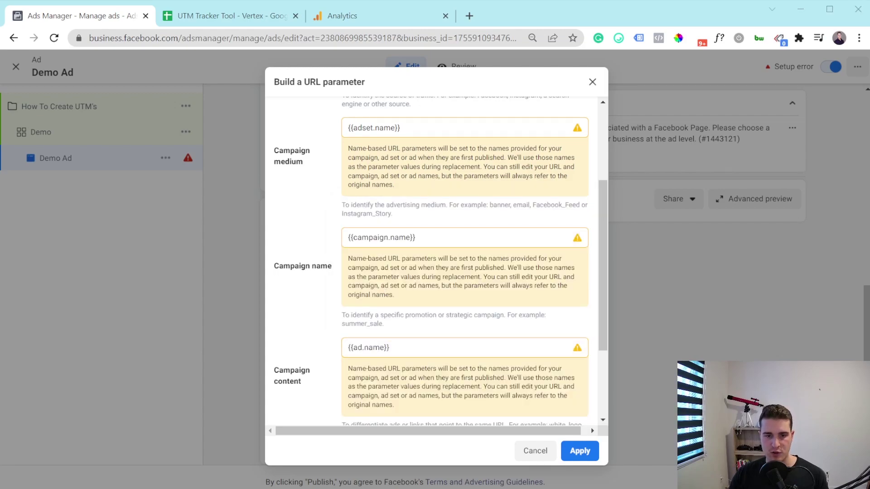
{"action": "scroll", "coordinate": [436, 261], "scroll_direction": "down", "scroll_amount": 2}
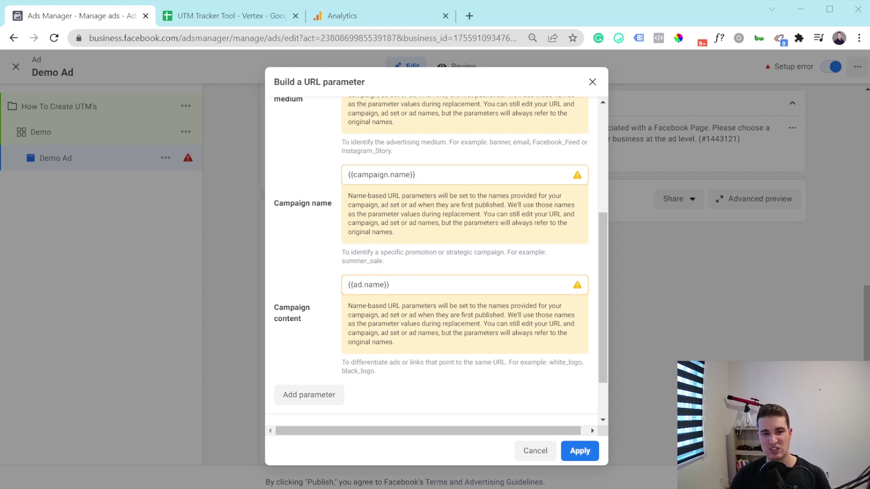
{"action": "scroll", "coordinate": [435, 259], "scroll_direction": "up", "scroll_amount": 2}
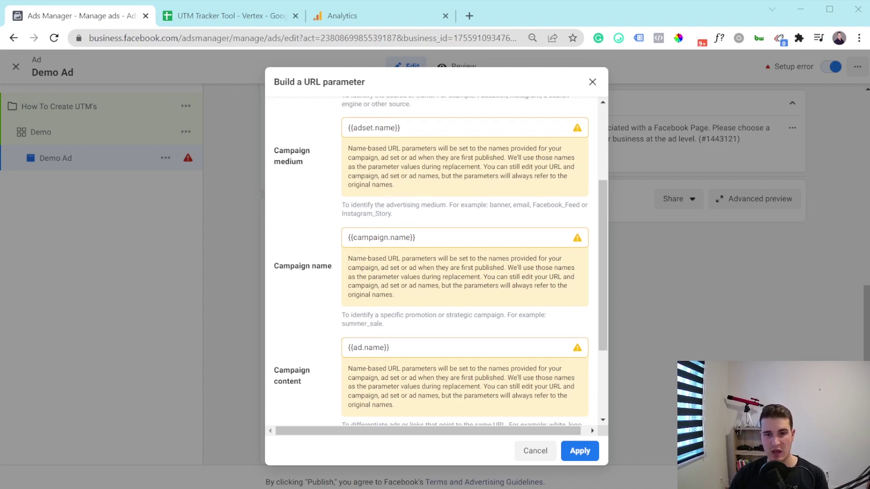
{"action": "scroll", "coordinate": [434, 258], "scroll_direction": "down", "scroll_amount": 2}
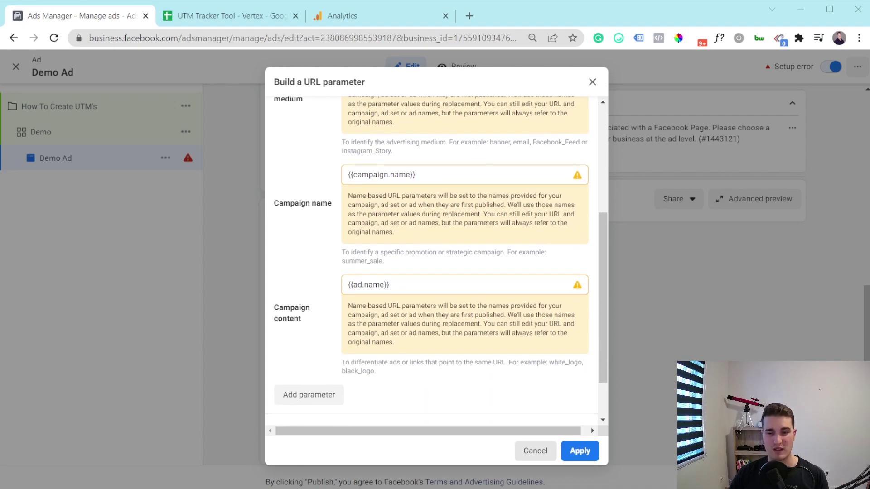
{"action": "left_click", "coordinate": [579, 451]}
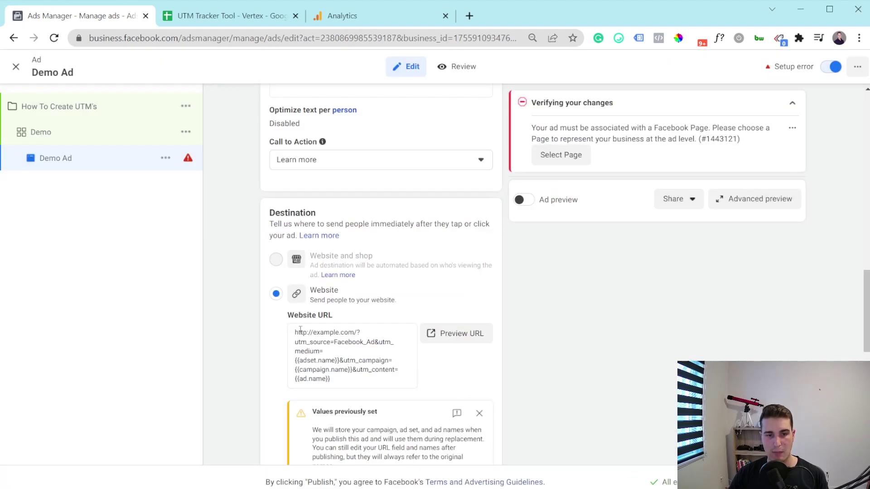
{"action": "left_click", "coordinate": [349, 382]}
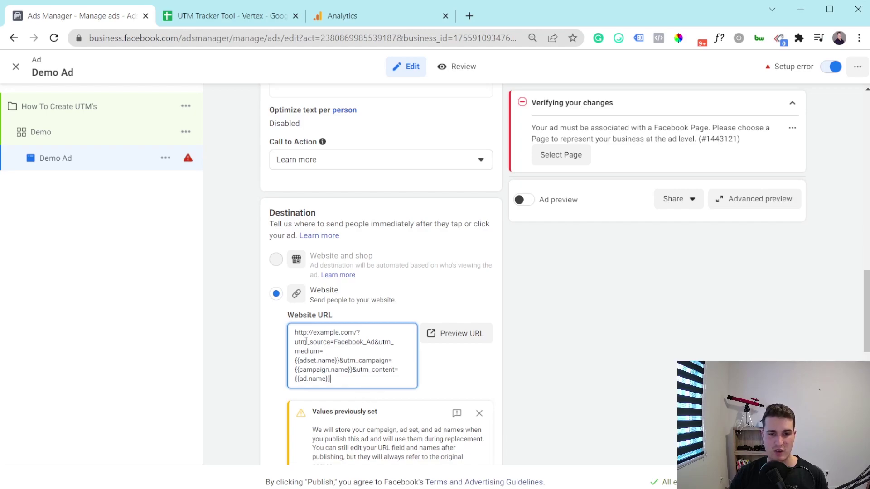
{"action": "left_click", "coordinate": [340, 260]}
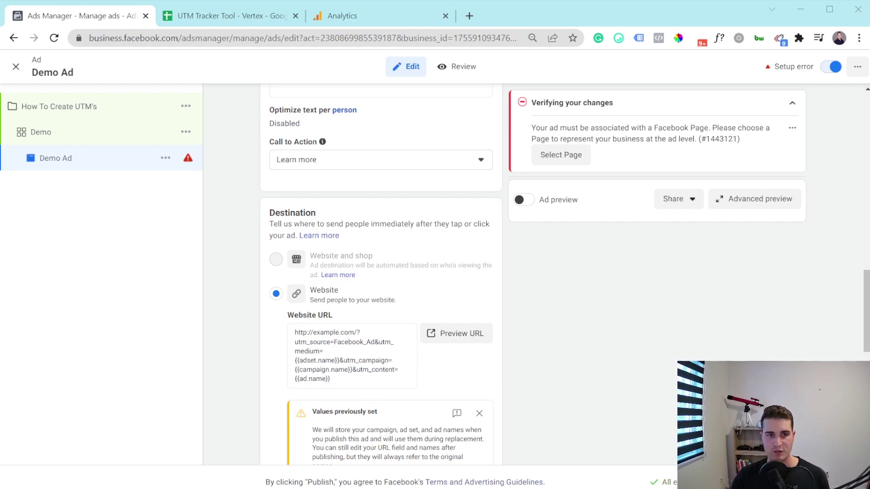
Switch to the UTM Tracker Tool spreadsheet in Google Sheets and examine its Source, Medium, Campaign Name and Content columns with the sample row.
{"action": "left_click", "coordinate": [227, 16]}
{"action": "left_click", "coordinate": [254, 277]}
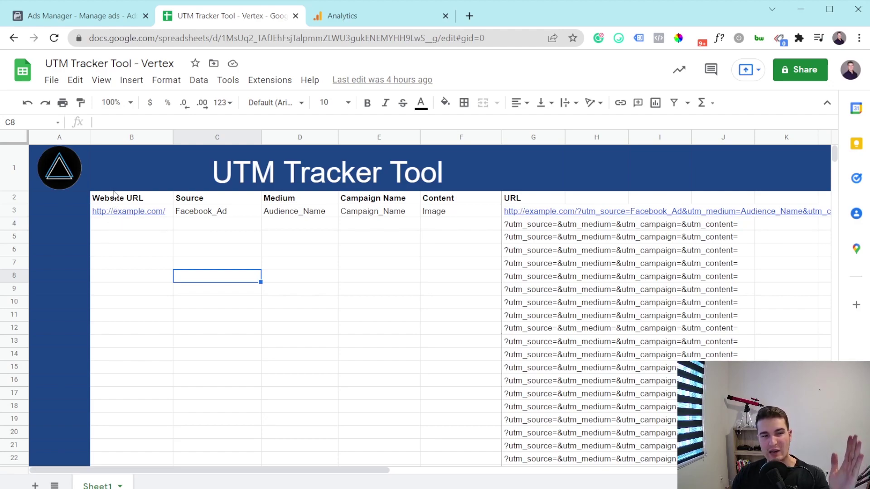
{"action": "left_click", "coordinate": [217, 214]}
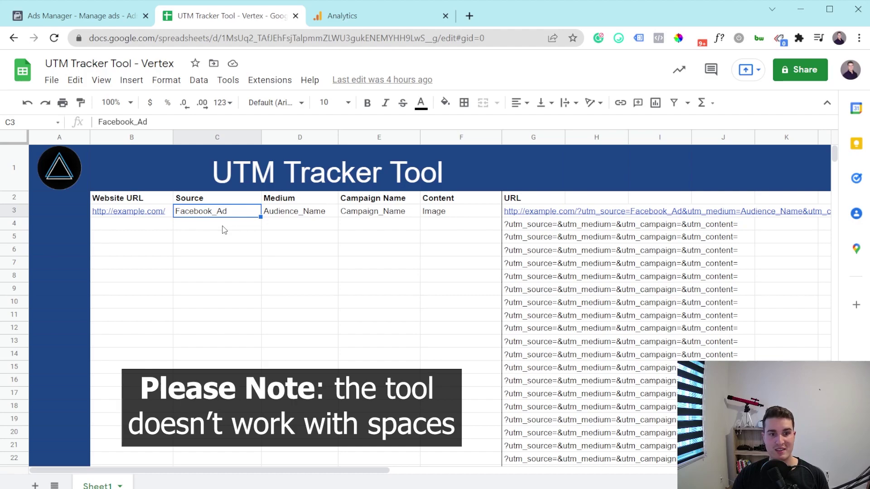
{"action": "double_click", "coordinate": [202, 226]}
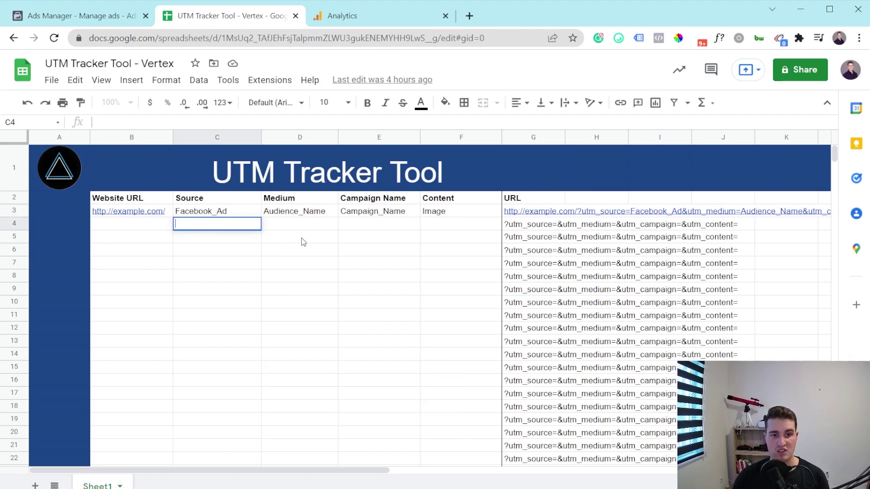
{"action": "left_click", "coordinate": [308, 226]}
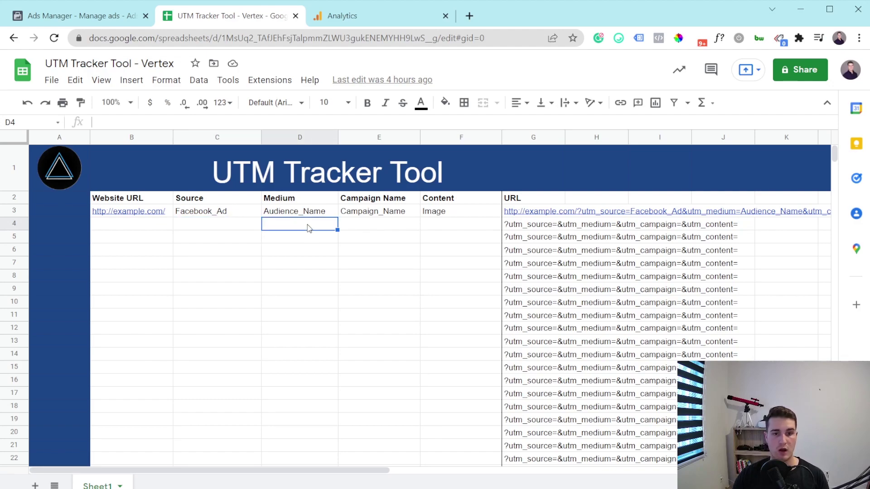
{"action": "left_click", "coordinate": [370, 228]}
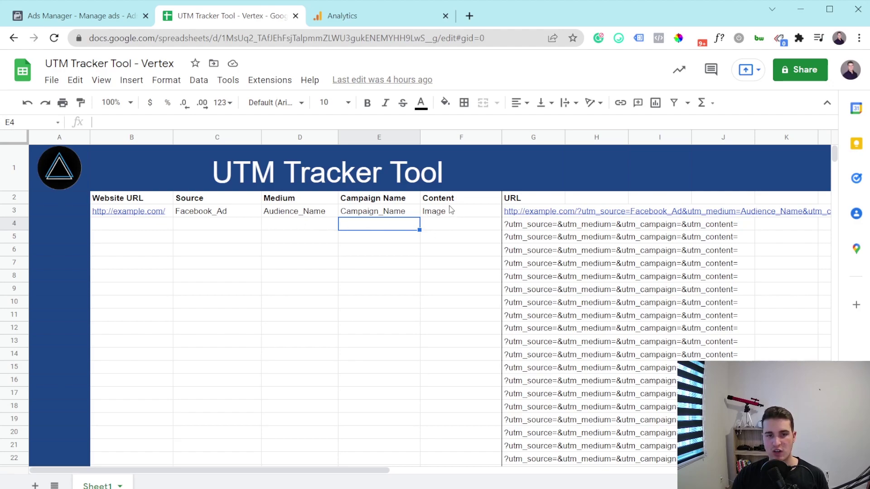
{"action": "left_click", "coordinate": [200, 203]}
{"action": "left_click", "coordinate": [272, 202]}
{"action": "left_click", "coordinate": [378, 200]}
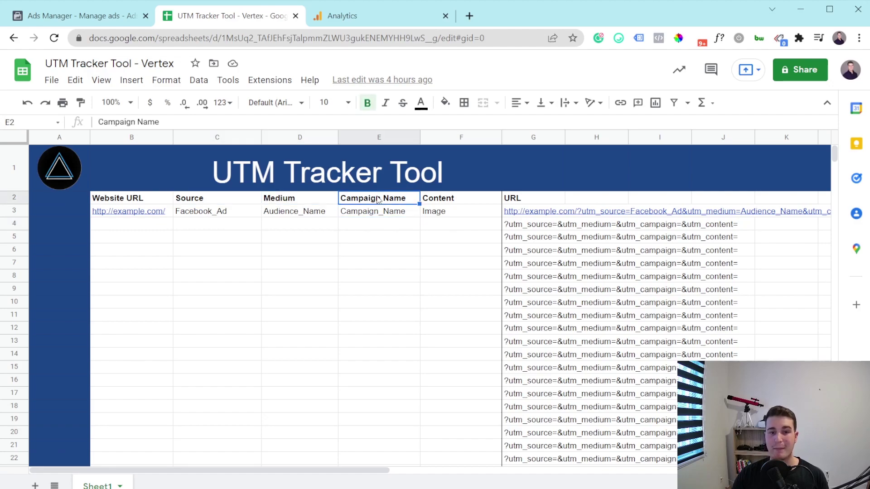
{"action": "left_click", "coordinate": [449, 202]}
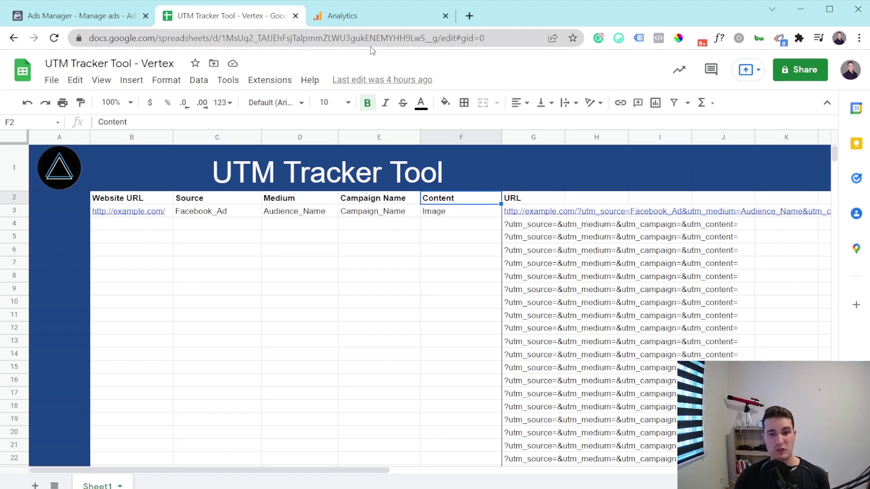
{"action": "scroll", "coordinate": [268, 249], "scroll_direction": "down", "scroll_amount": 2}
{"action": "scroll", "coordinate": [173, 308], "scroll_direction": "up", "scroll_amount": 2}
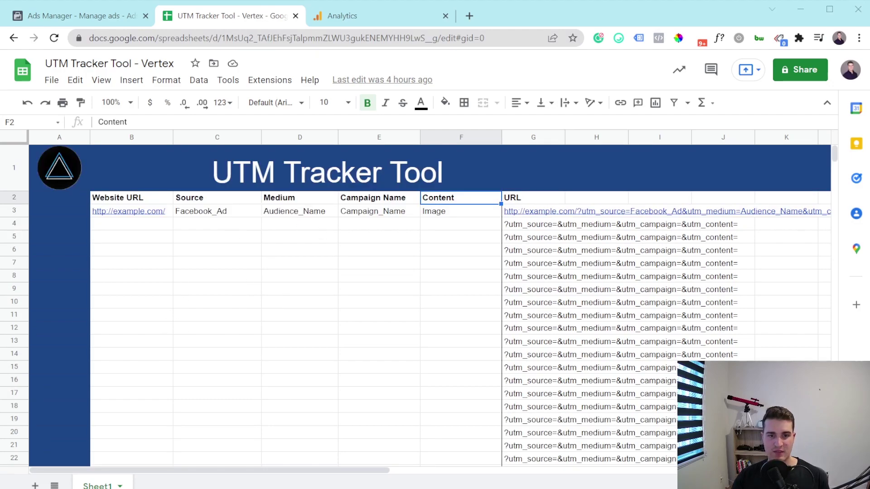
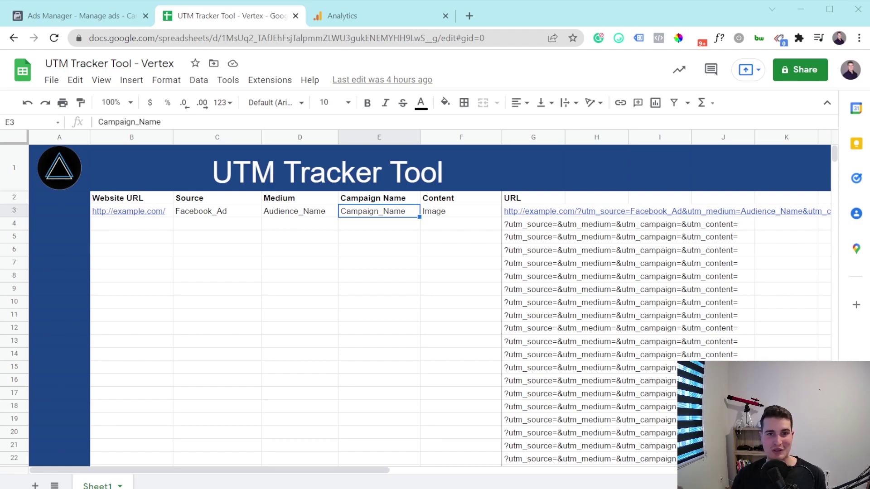
Switch to Google Analytics and open the All Campaigns acquisition report, showing its campaign table.
{"action": "left_click", "coordinate": [340, 17]}
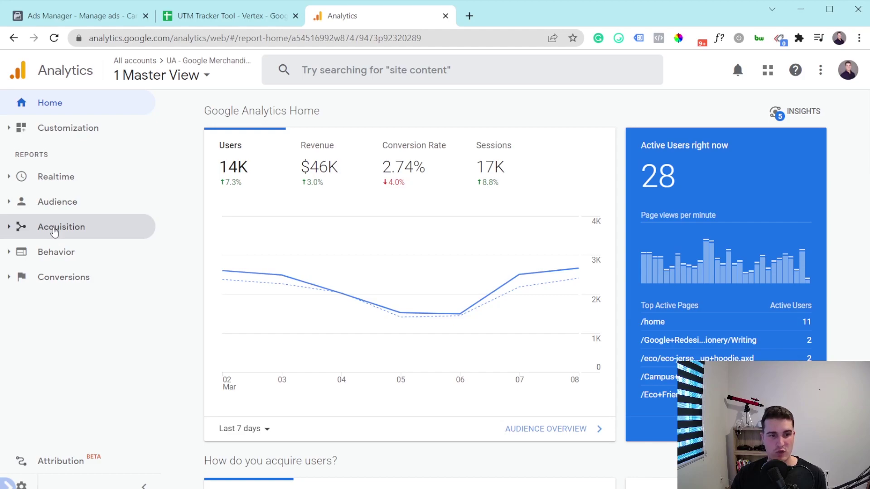
{"action": "left_click", "coordinate": [30, 236]}
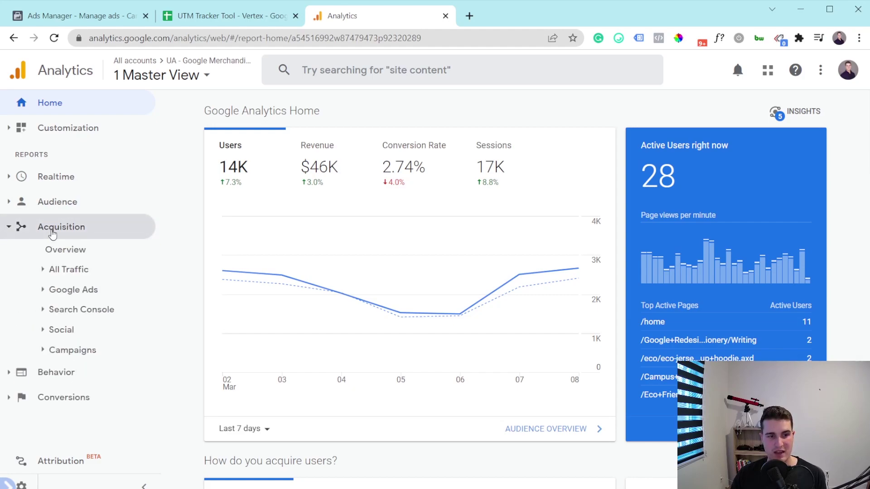
{"action": "left_click", "coordinate": [64, 356]}
{"action": "scroll", "coordinate": [113, 344], "scroll_direction": "down", "scroll_amount": 1}
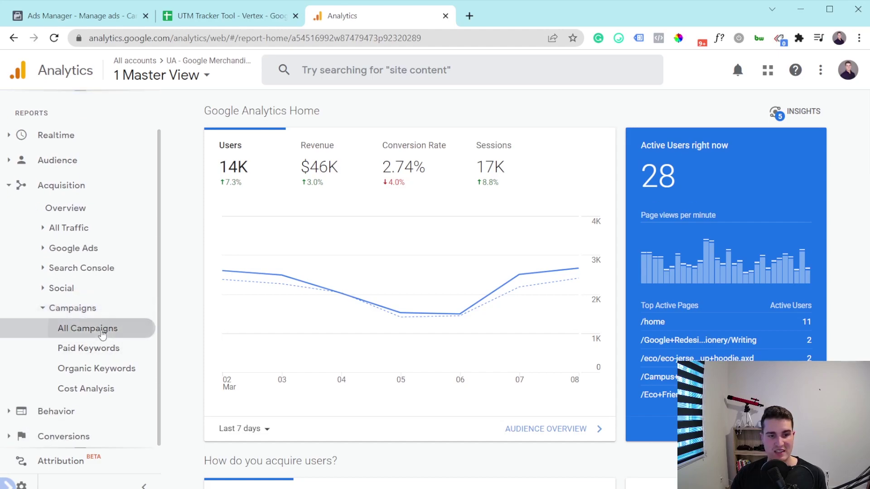
{"action": "left_click", "coordinate": [93, 330]}
{"action": "scroll", "coordinate": [290, 181], "scroll_direction": "down", "scroll_amount": 6}
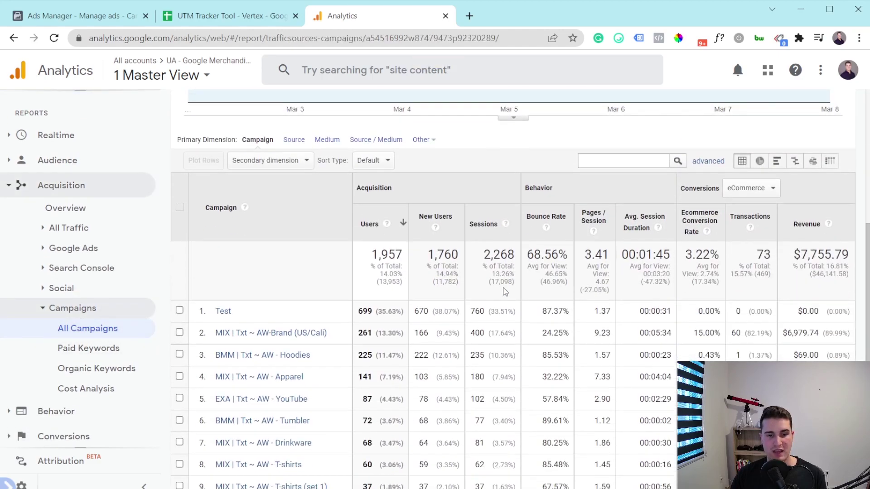
{"action": "scroll", "coordinate": [260, 158], "scroll_direction": "down", "scroll_amount": 1}
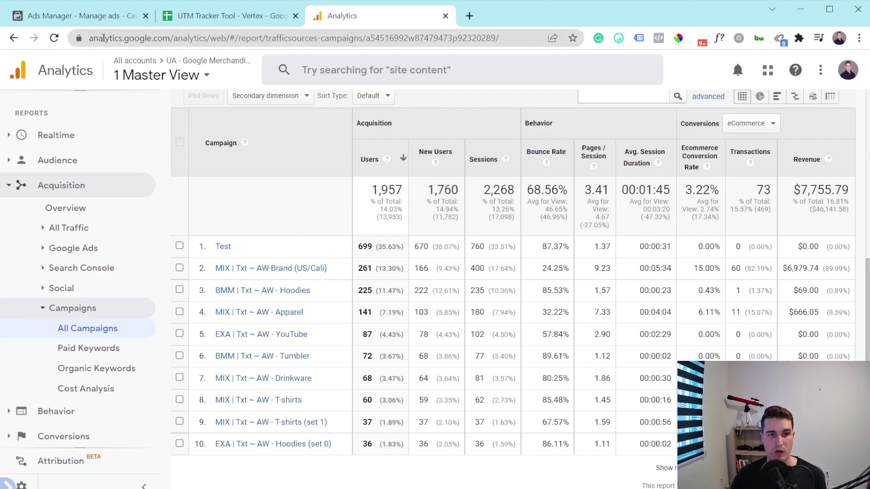
Compare the Analytics campaign list with the campaign in Facebook Ads Manager, and show that campaign's ad sets.
{"action": "left_click", "coordinate": [107, 20]}
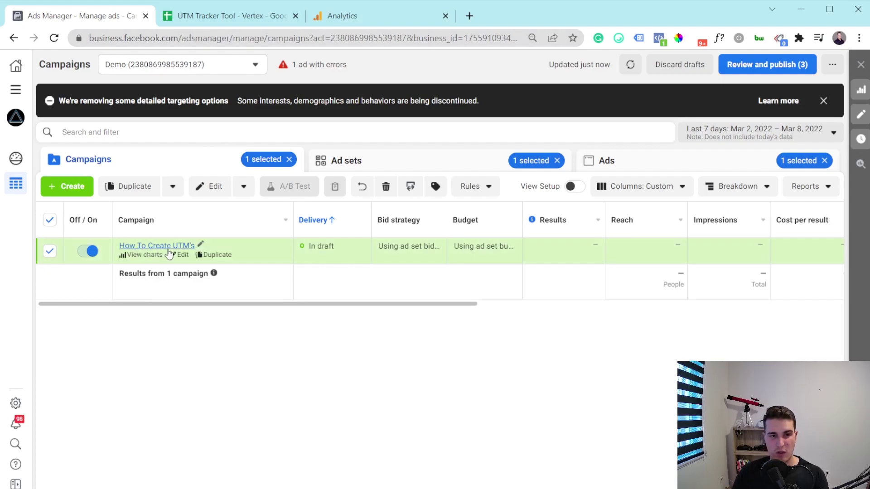
{"action": "left_click", "coordinate": [396, 16]}
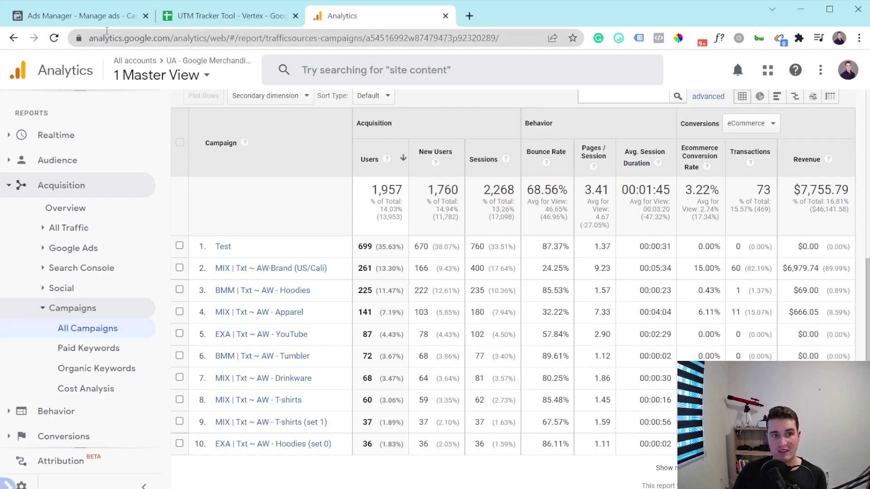
{"action": "left_click", "coordinate": [102, 17]}
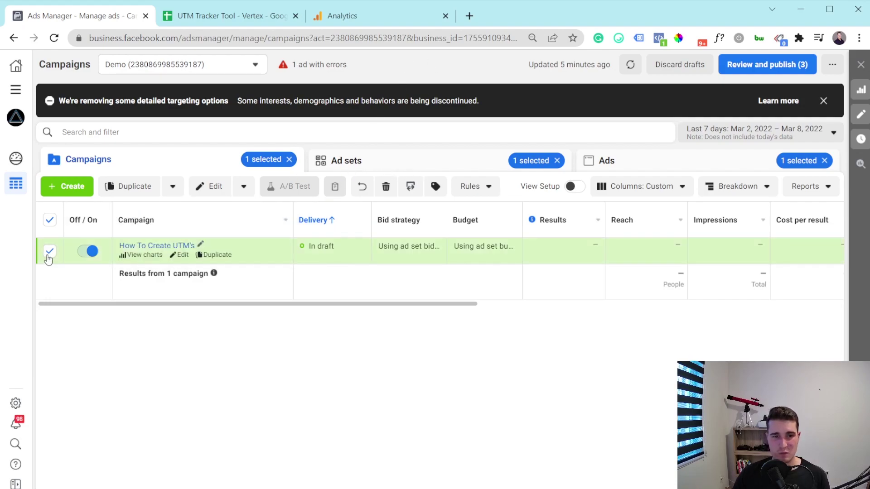
{"action": "left_click", "coordinate": [380, 163]}
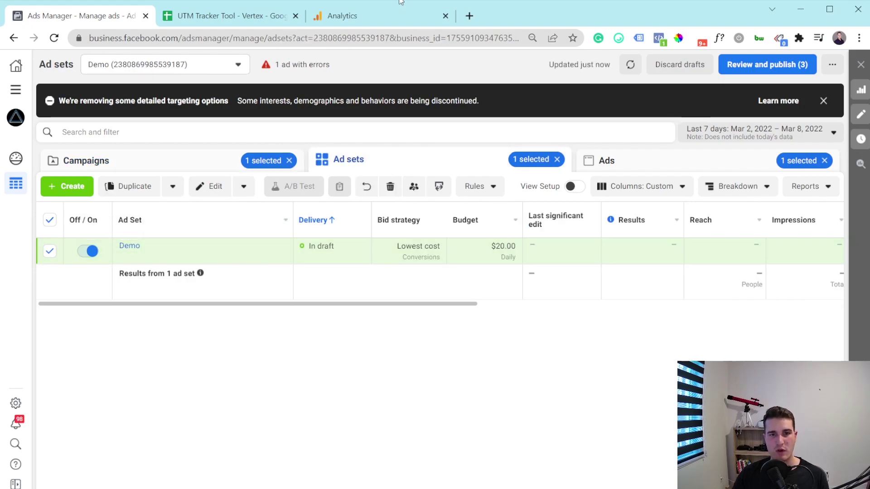
Open the MIX | Txt ~ AW-Brand (US/Cali) campaign in Analytics and compare its source/medium breakdown with the ad set in Ads Manager.
{"action": "left_click", "coordinate": [384, 21]}
{"action": "left_click", "coordinate": [248, 268]}
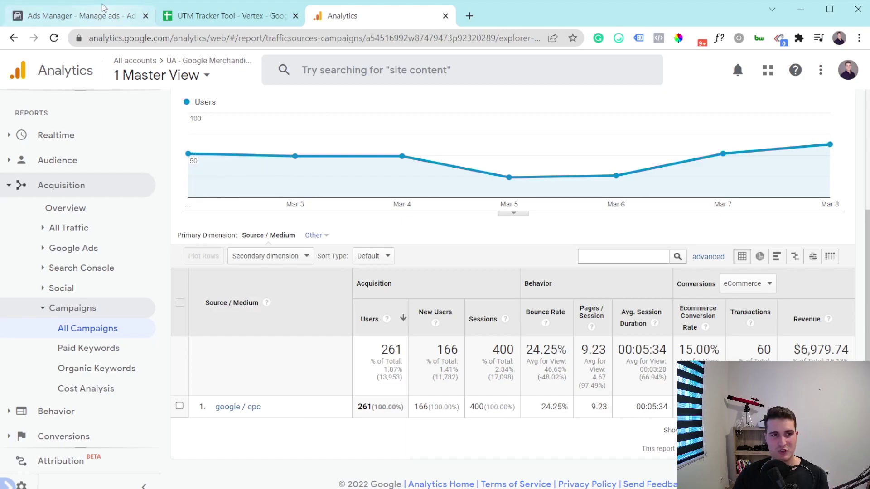
{"action": "left_click", "coordinate": [81, 15]}
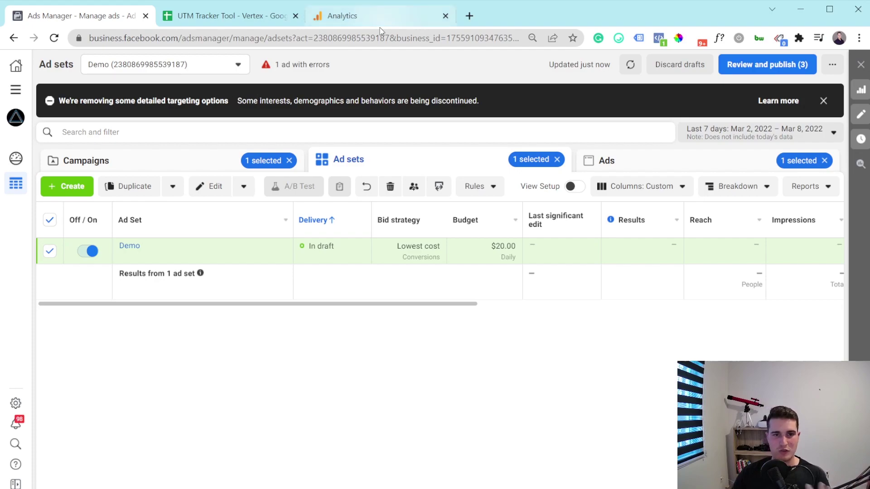
{"action": "left_click", "coordinate": [369, 18]}
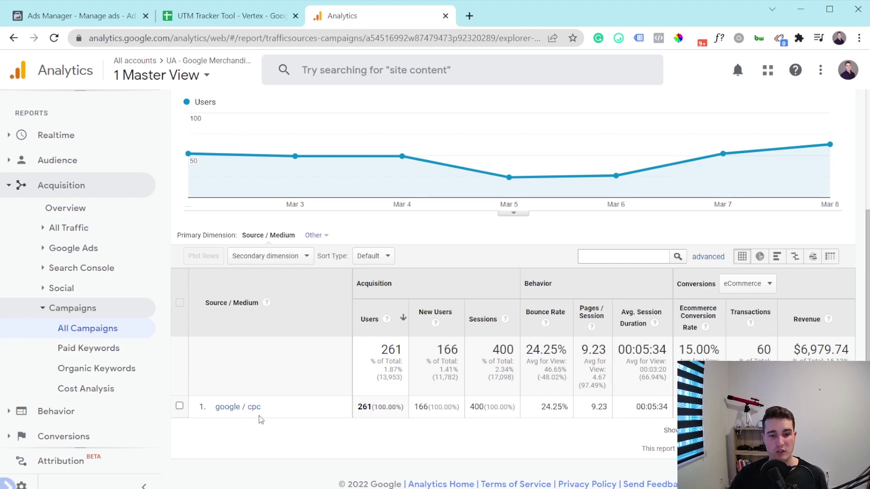
{"action": "left_click", "coordinate": [117, 9]}
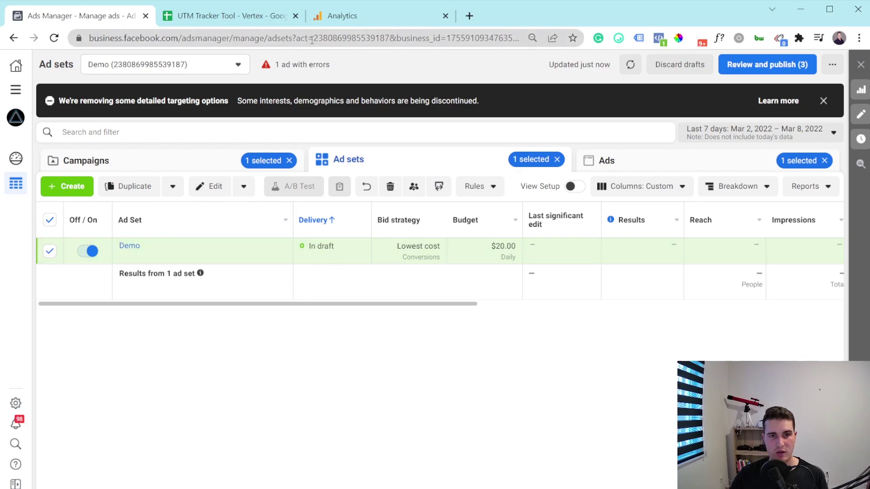
{"action": "left_click", "coordinate": [344, 16]}
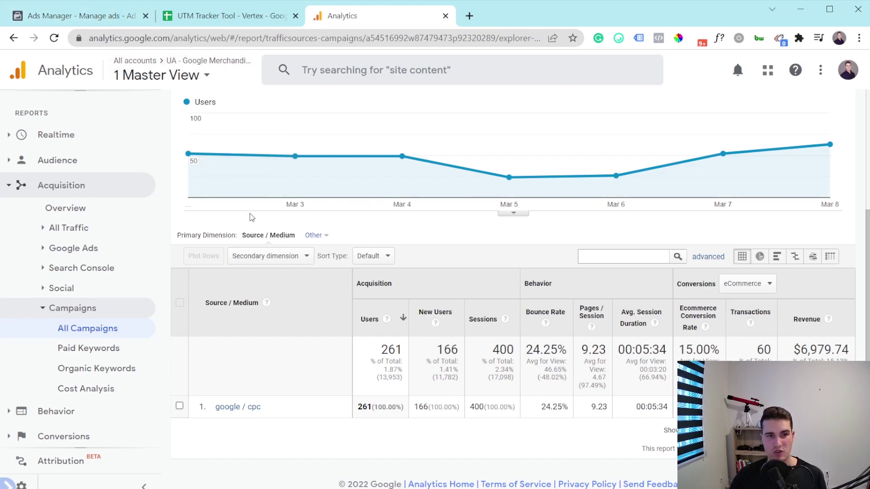
Add Ad Content as the secondary dimension of the campaign's source/medium table.
{"action": "left_click", "coordinate": [272, 256]}
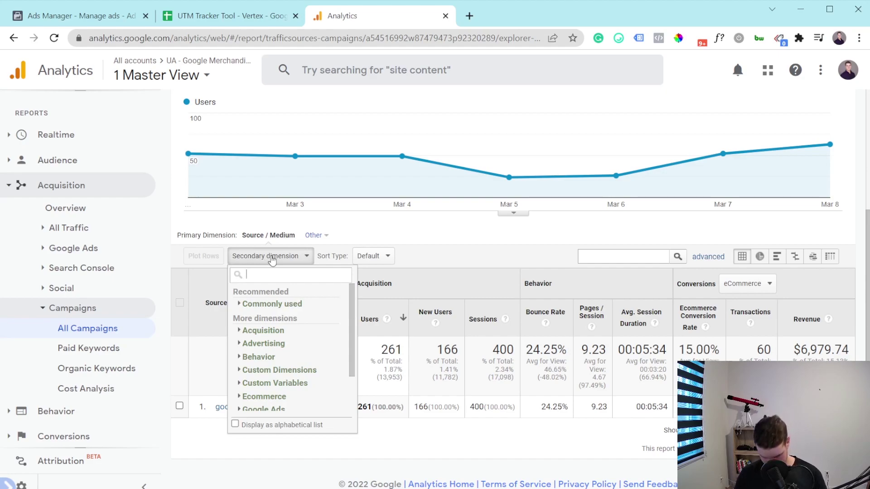
{"action": "type", "text": "ad content"}
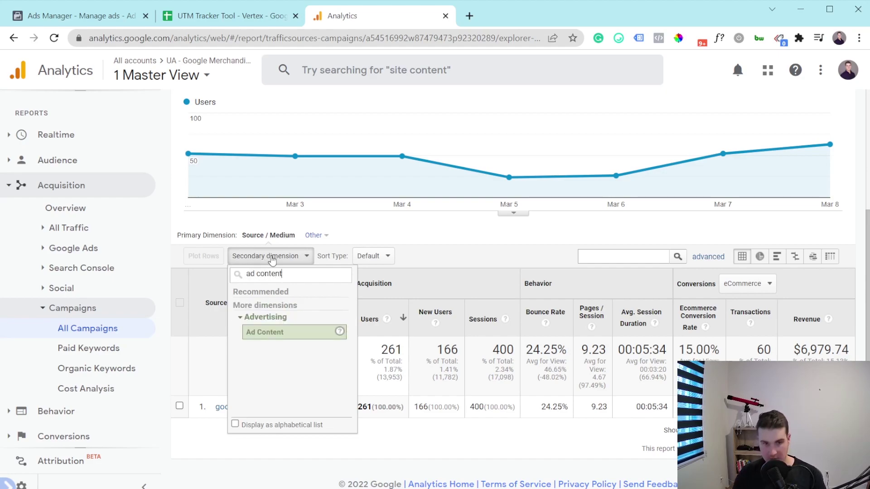
{"action": "left_click", "coordinate": [285, 334]}
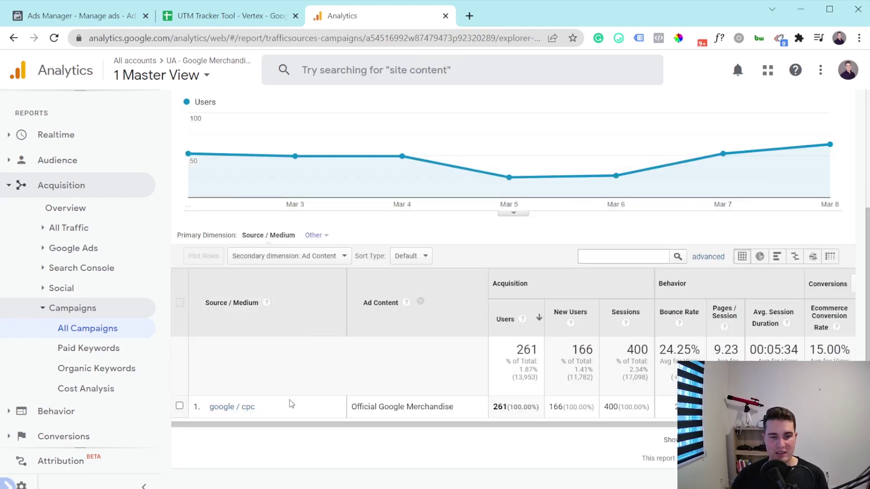
Examine the source/medium and ad content values in the campaign's table row.
{"action": "left_click_drag", "start_coordinate": [458, 409], "coordinate": [389, 409]}
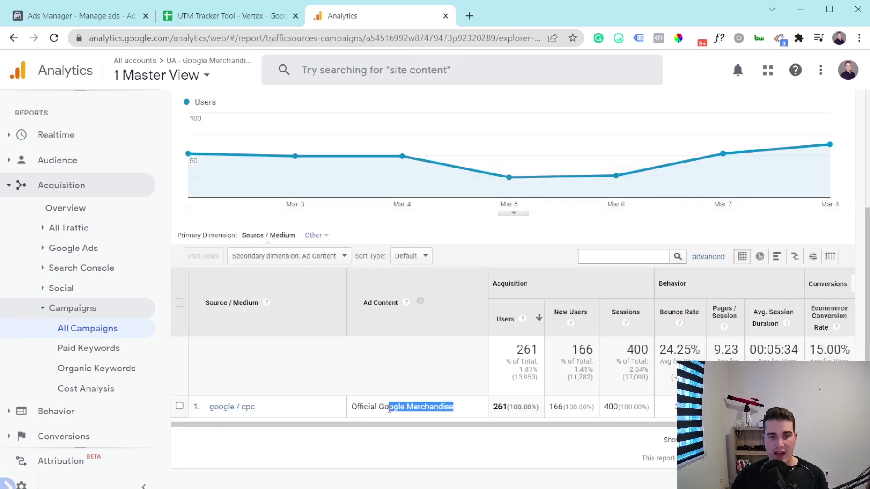
{"action": "left_click", "coordinate": [389, 409]}
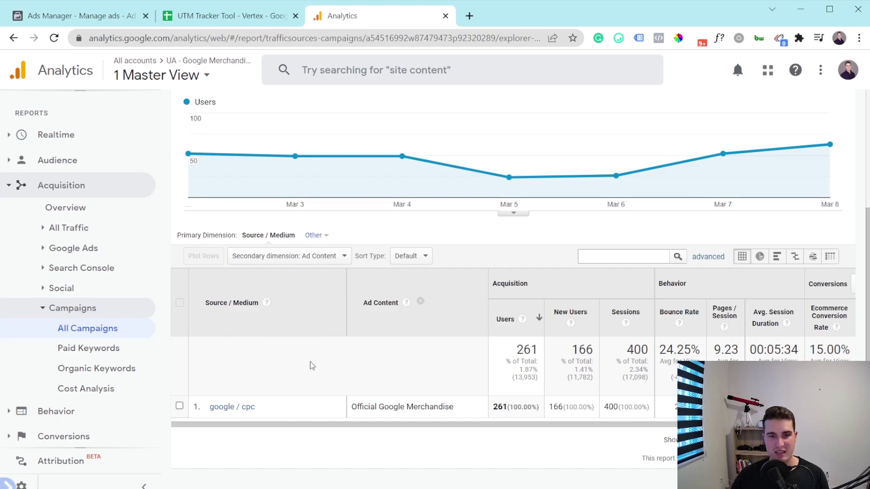
{"action": "left_click", "coordinate": [270, 418]}
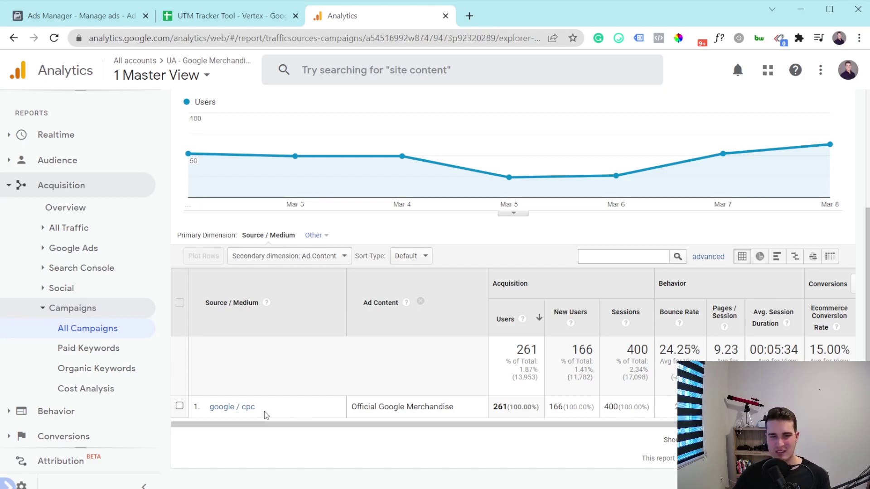
{"action": "left_click_drag", "start_coordinate": [265, 408], "coordinate": [245, 411]}
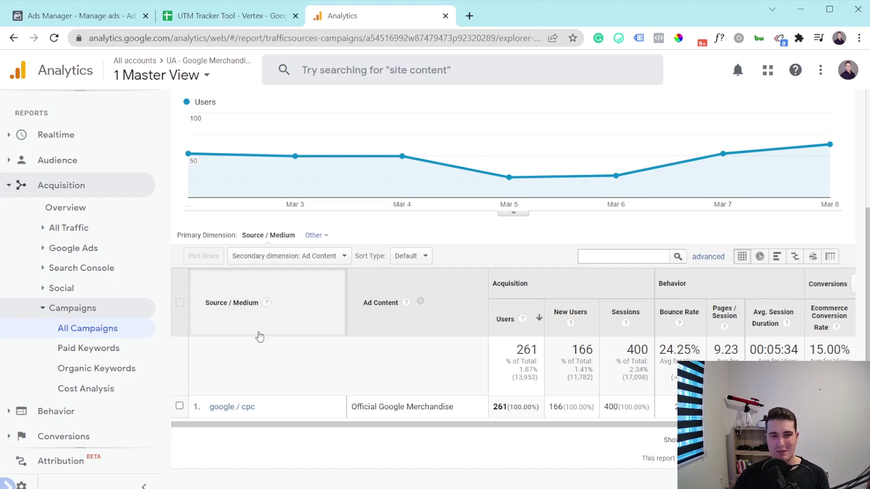
{"action": "left_click_drag", "start_coordinate": [352, 407], "coordinate": [470, 413]}
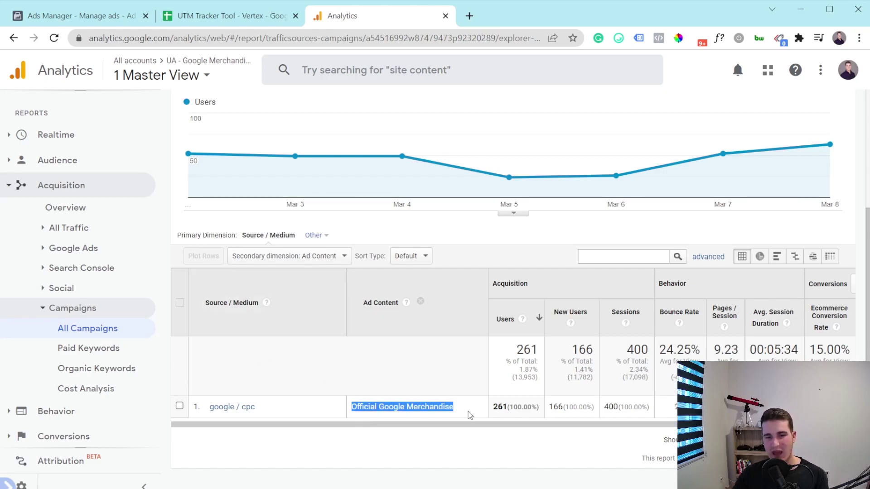
{"action": "left_click", "coordinate": [470, 413]}
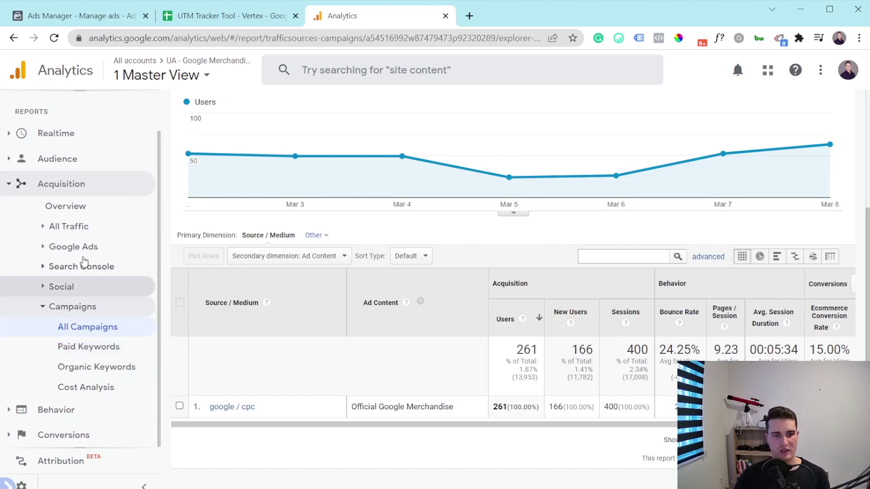
Open the Channels report for all traffic, set its primary dimension to Source, and show the available default channel groupings.
{"action": "left_click", "coordinate": [81, 233]}
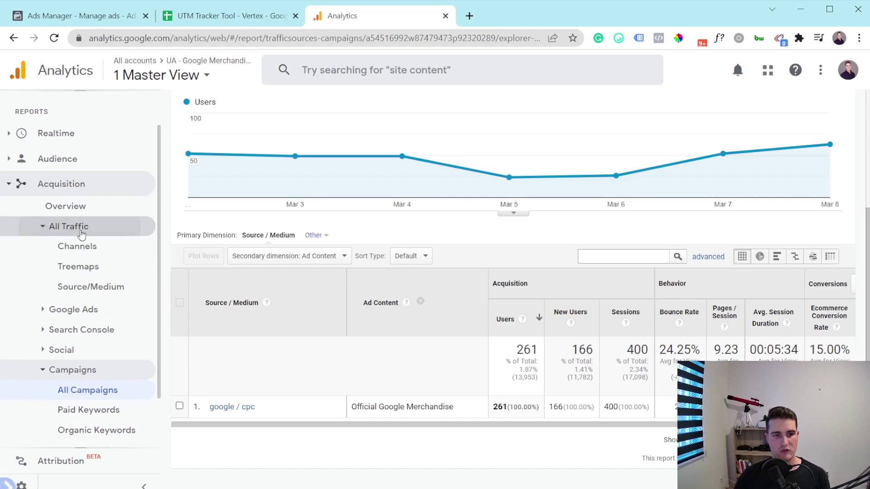
{"action": "left_click", "coordinate": [87, 256]}
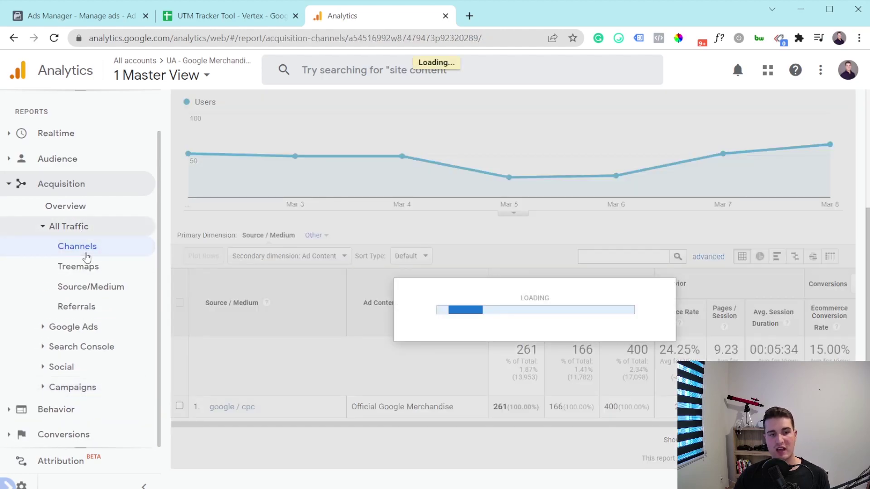
{"action": "scroll", "coordinate": [389, 232], "scroll_direction": "down", "scroll_amount": 1}
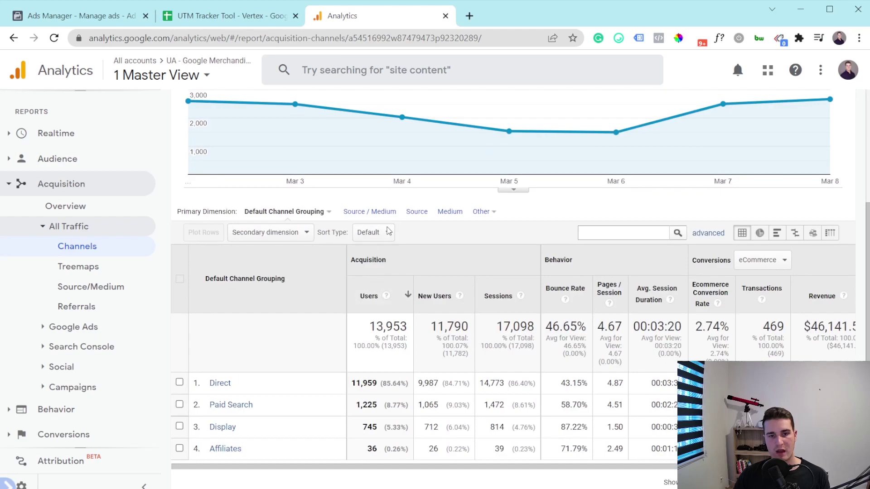
{"action": "left_click", "coordinate": [410, 213]}
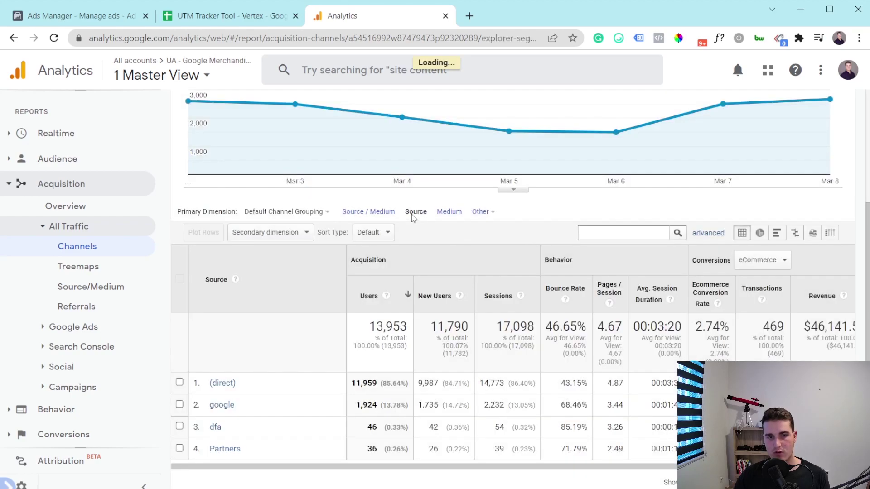
{"action": "left_click", "coordinate": [292, 213]}
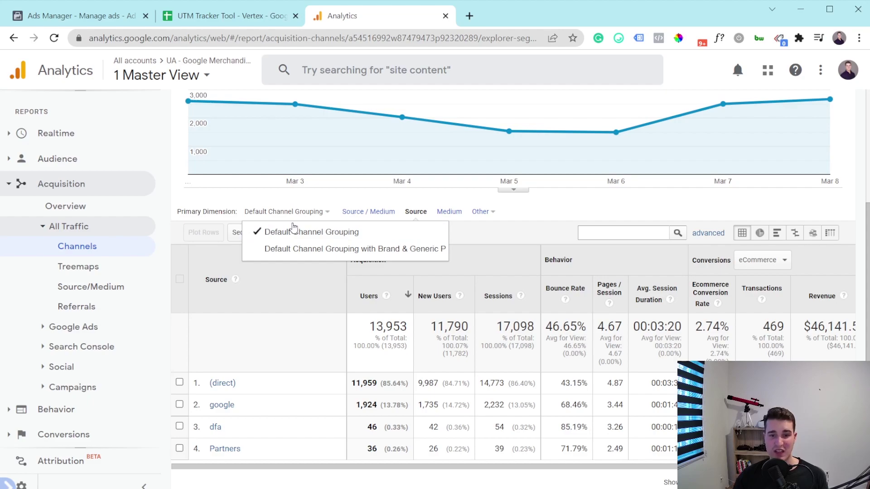
Open the Custom Channel Grouping settings of the 1 Master View in the Analytics administration area.
{"action": "left_click", "coordinate": [27, 485]}
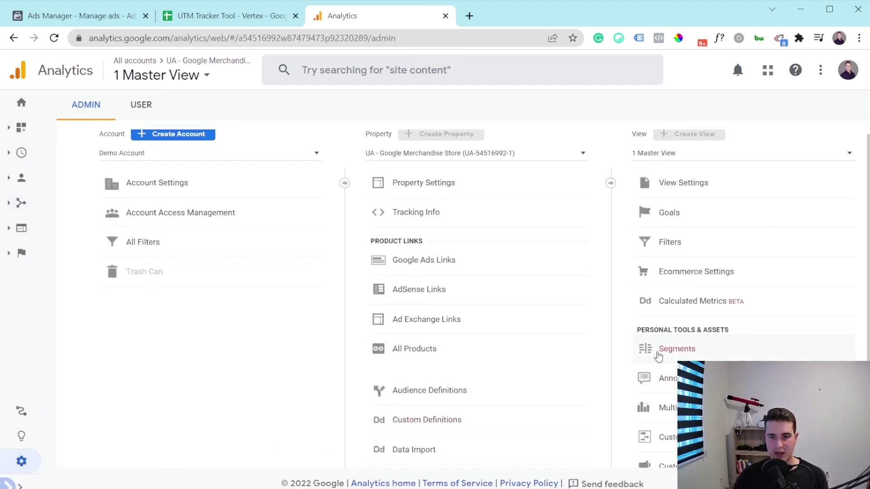
{"action": "scroll", "coordinate": [657, 356], "scroll_direction": "down", "scroll_amount": 2}
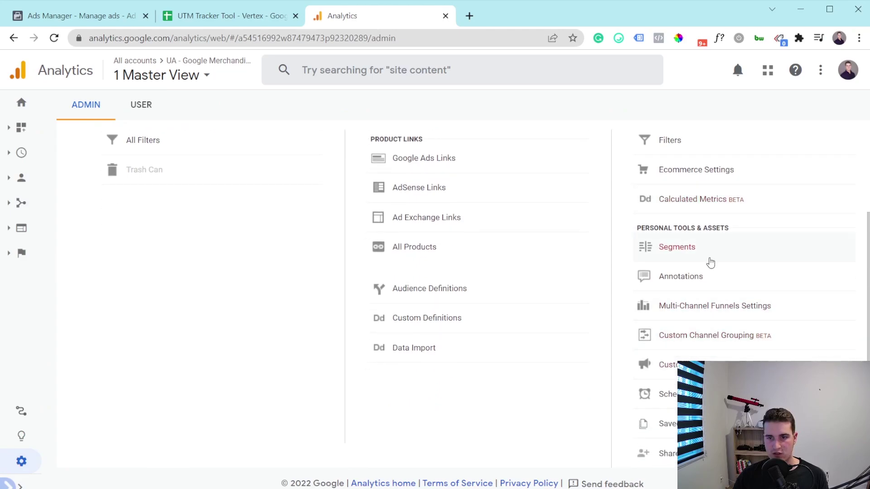
{"action": "left_click", "coordinate": [678, 337]}
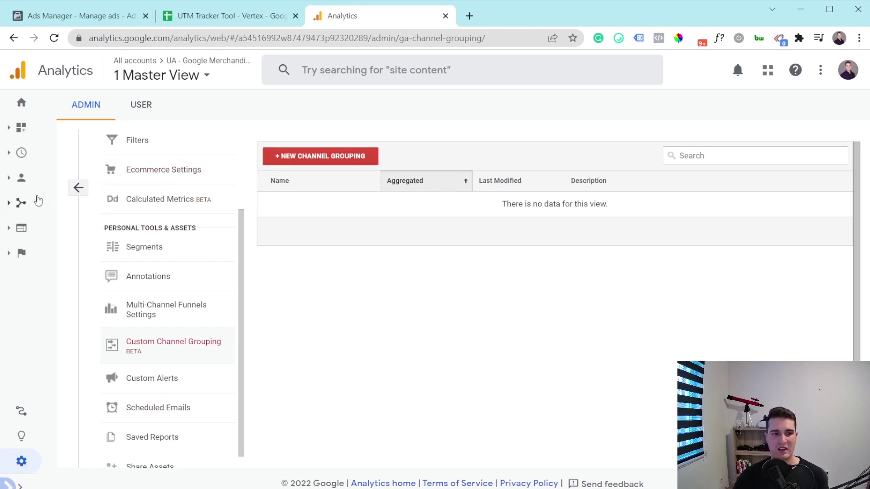
Return from the channel grouping settings to the Channels report for all acquisition traffic.
{"action": "left_click", "coordinate": [20, 202]}
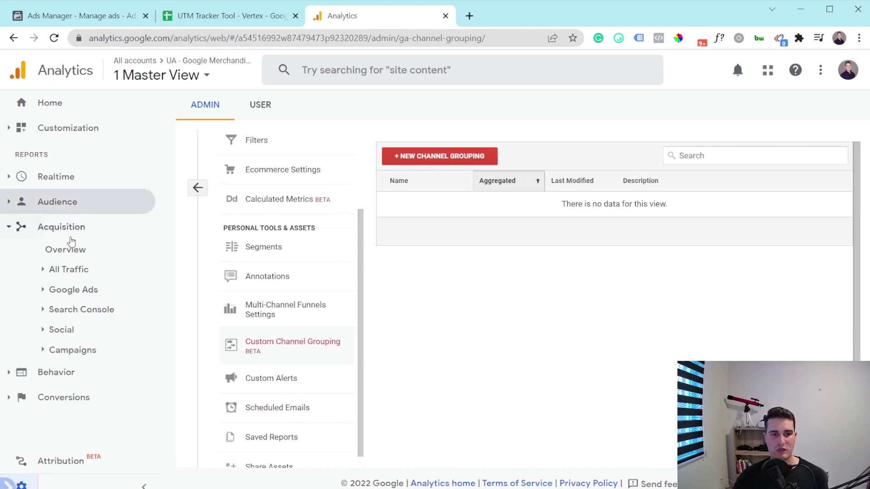
{"action": "left_click", "coordinate": [76, 272]}
{"action": "left_click", "coordinate": [87, 296]}
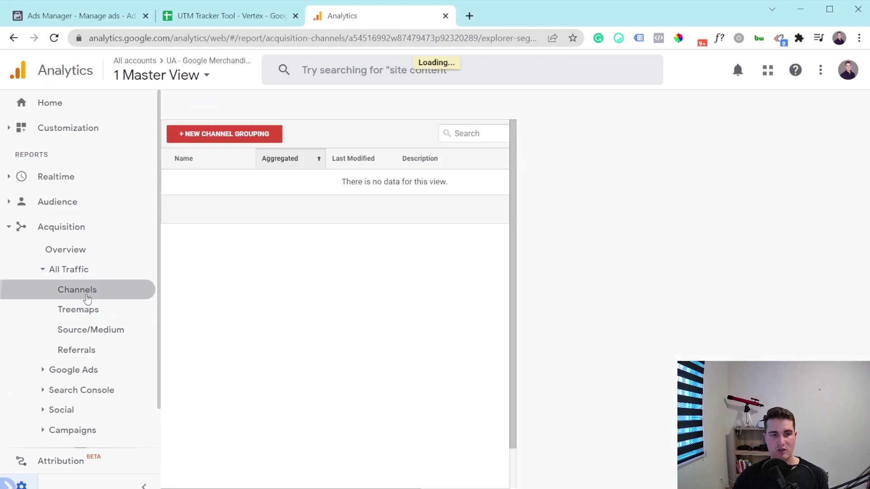
Open the Model Comparison Tool report from the Multi-Channel Funnels section of Conversions.
{"action": "scroll", "coordinate": [304, 288], "scroll_direction": "up", "scroll_amount": 1}
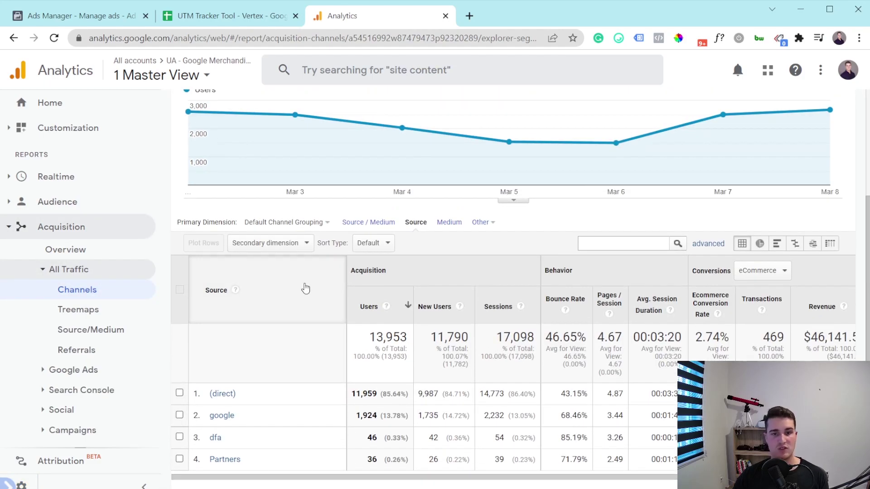
{"action": "scroll", "coordinate": [306, 333], "scroll_direction": "down", "scroll_amount": 1}
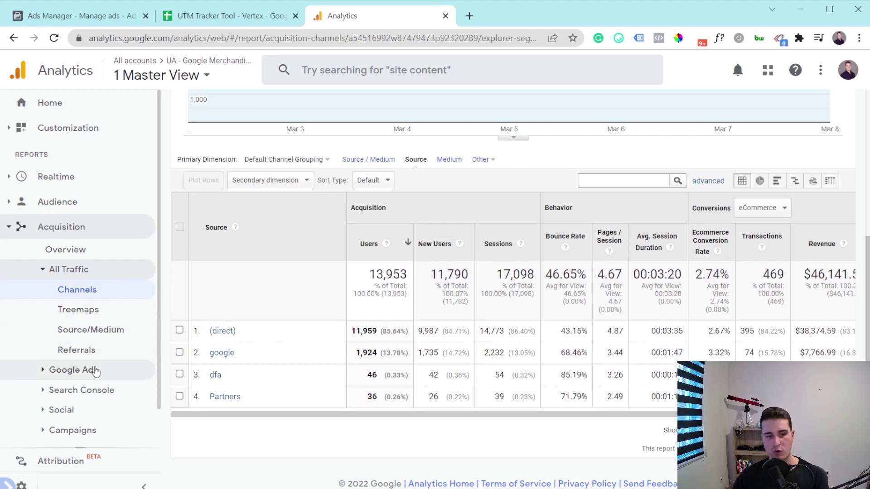
{"action": "scroll", "coordinate": [95, 370], "scroll_direction": "down", "scroll_amount": 1}
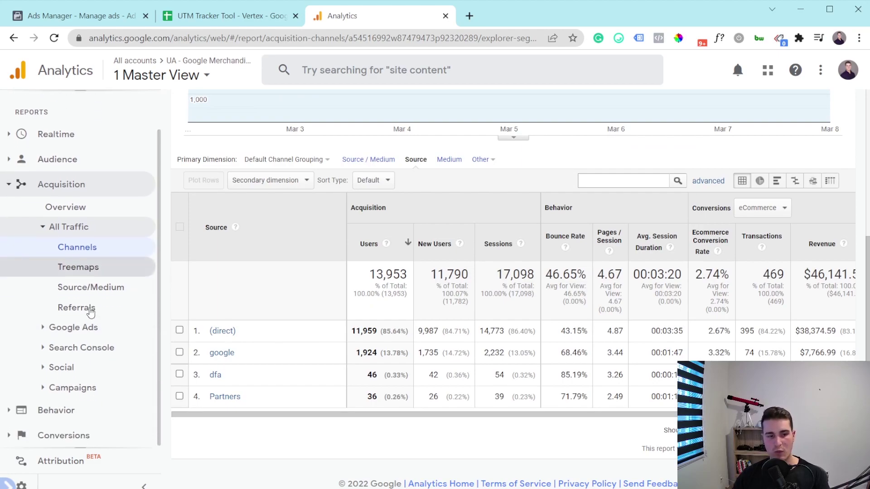
{"action": "left_click", "coordinate": [50, 437]}
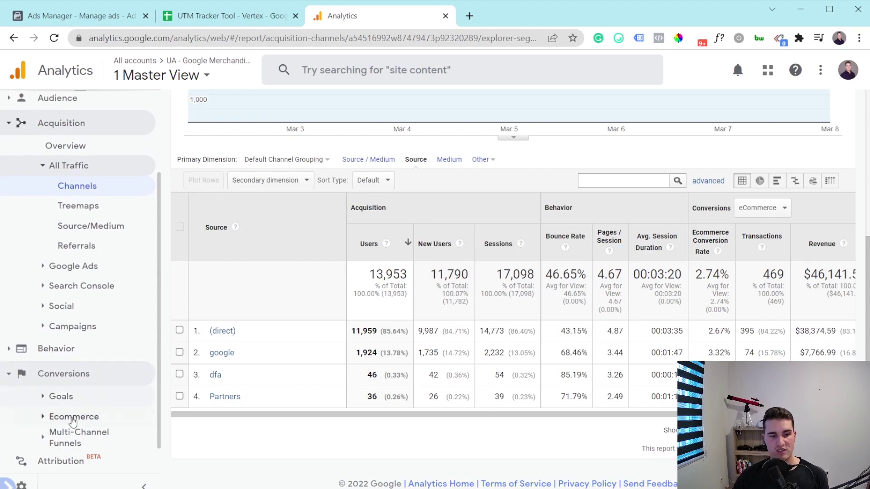
{"action": "left_click", "coordinate": [75, 437]}
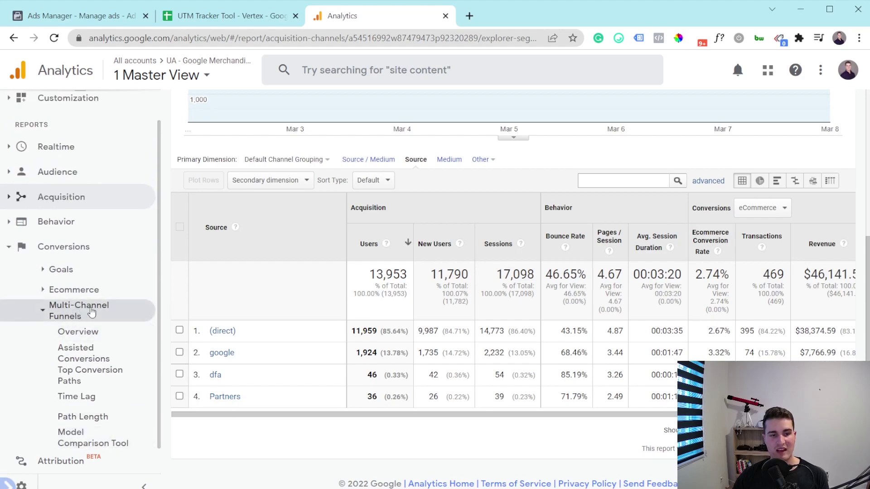
{"action": "left_click", "coordinate": [67, 442]}
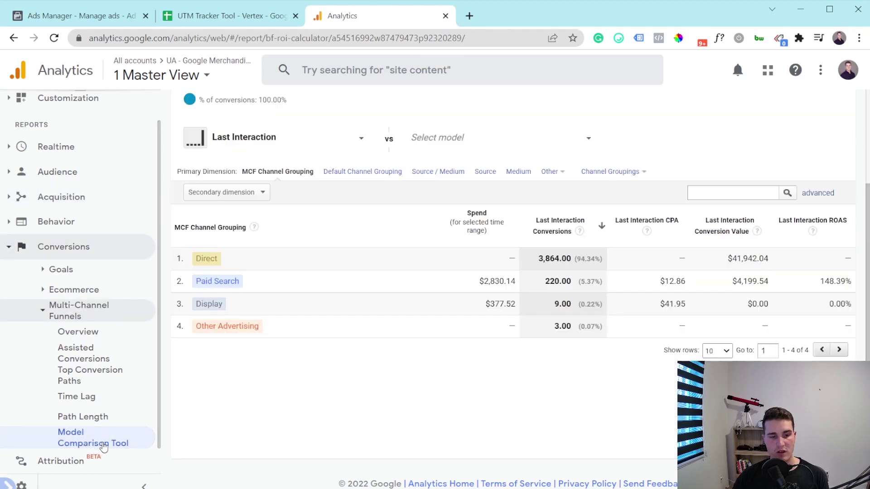
Examine the channel grouping options of the model comparison report, and show the attribution models available for the first comparison model.
{"action": "scroll", "coordinate": [287, 353], "scroll_direction": "up", "scroll_amount": 2}
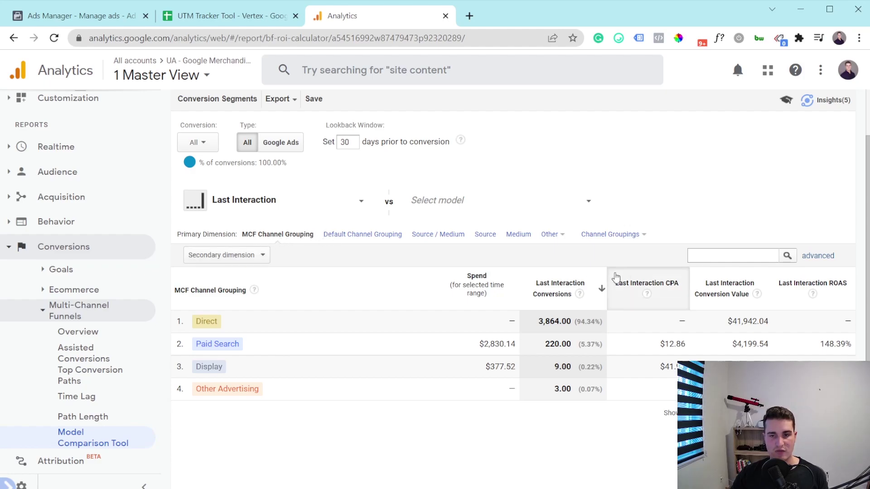
{"action": "left_click", "coordinate": [609, 234]}
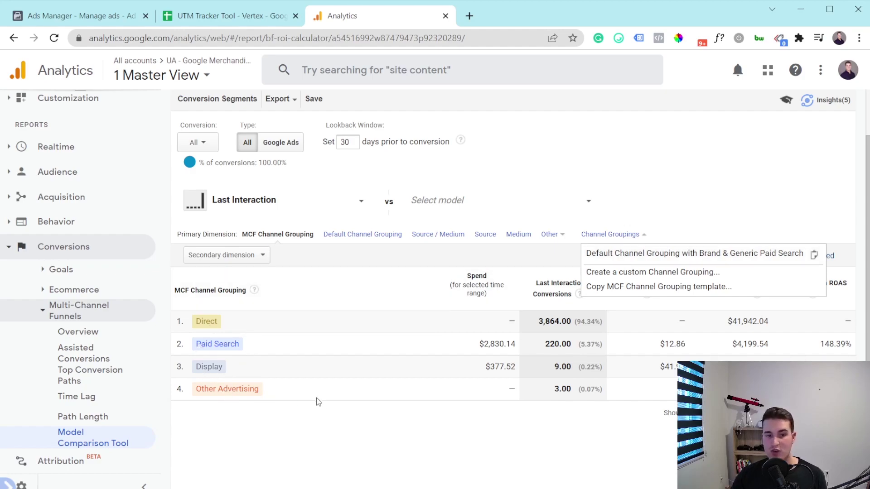
{"action": "left_click", "coordinate": [300, 415]}
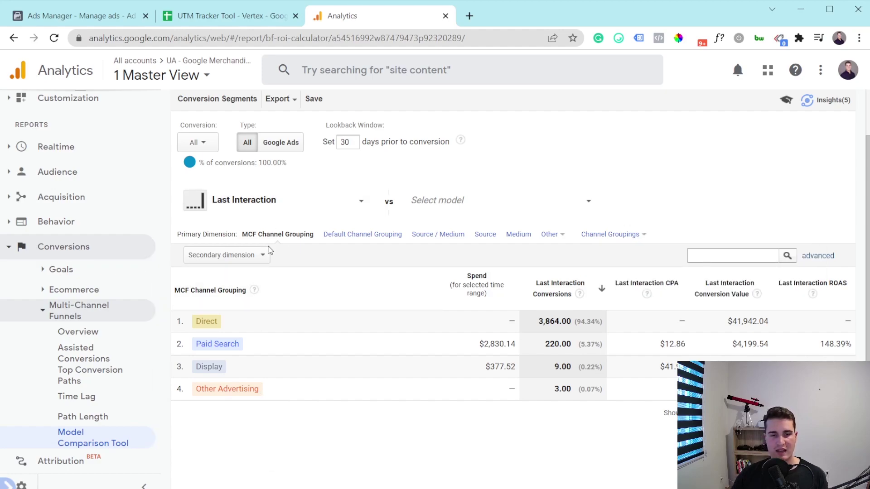
{"action": "left_click", "coordinate": [271, 209]}
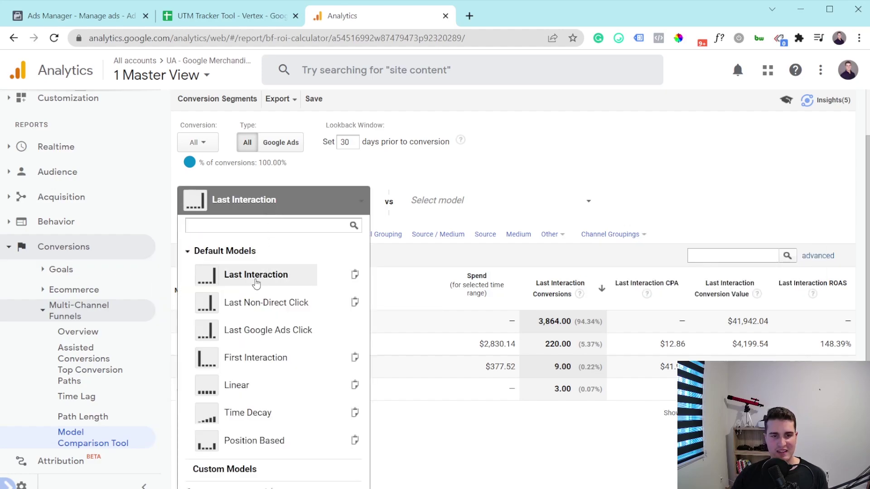